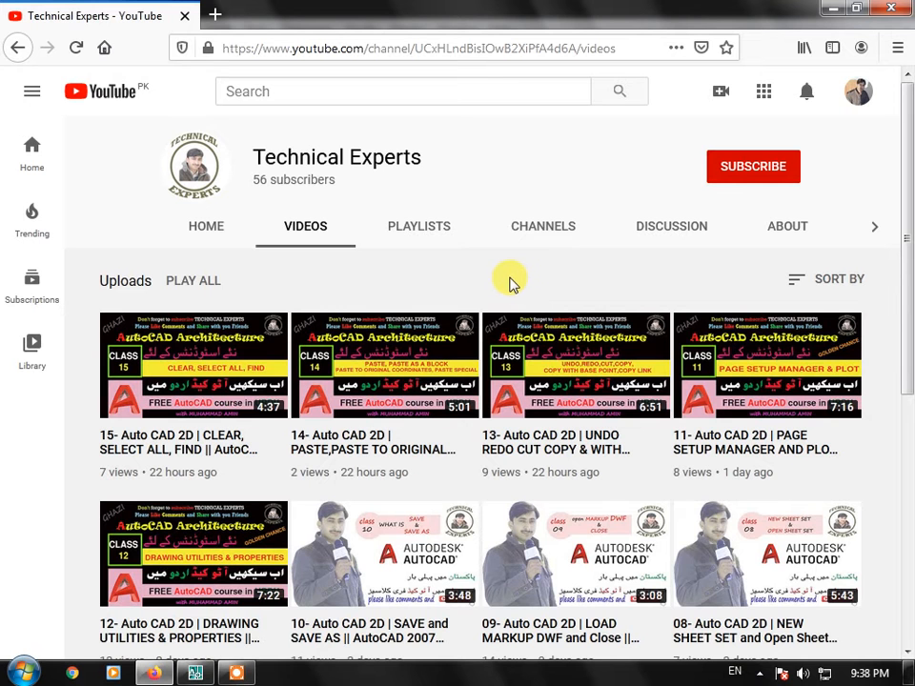
- Subscribe to the Technical Experts channel with notifications set to All, and switch to AutoCAD
left_click(727, 177)
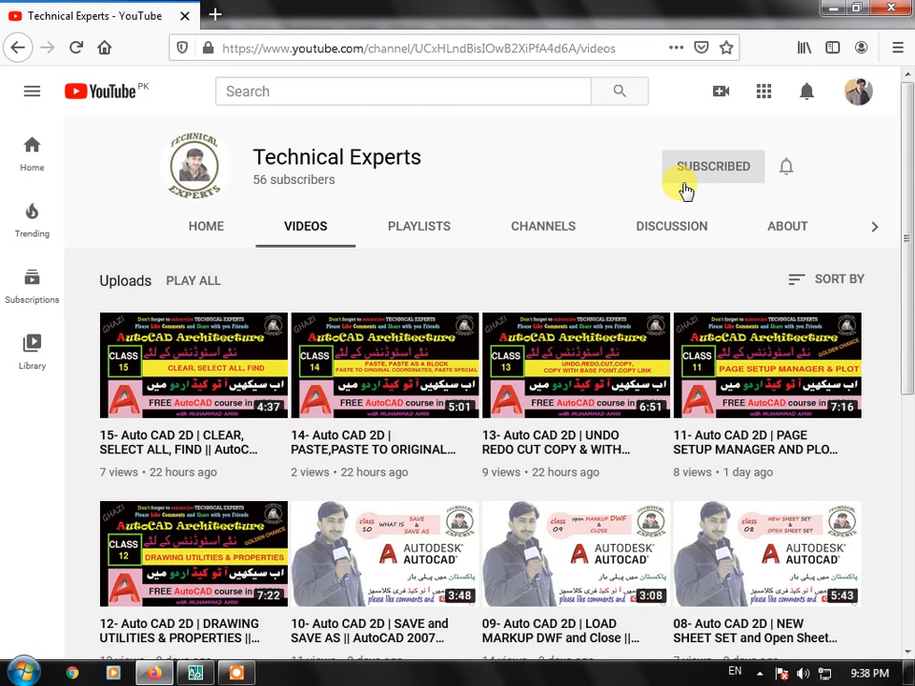
left_click(787, 169)
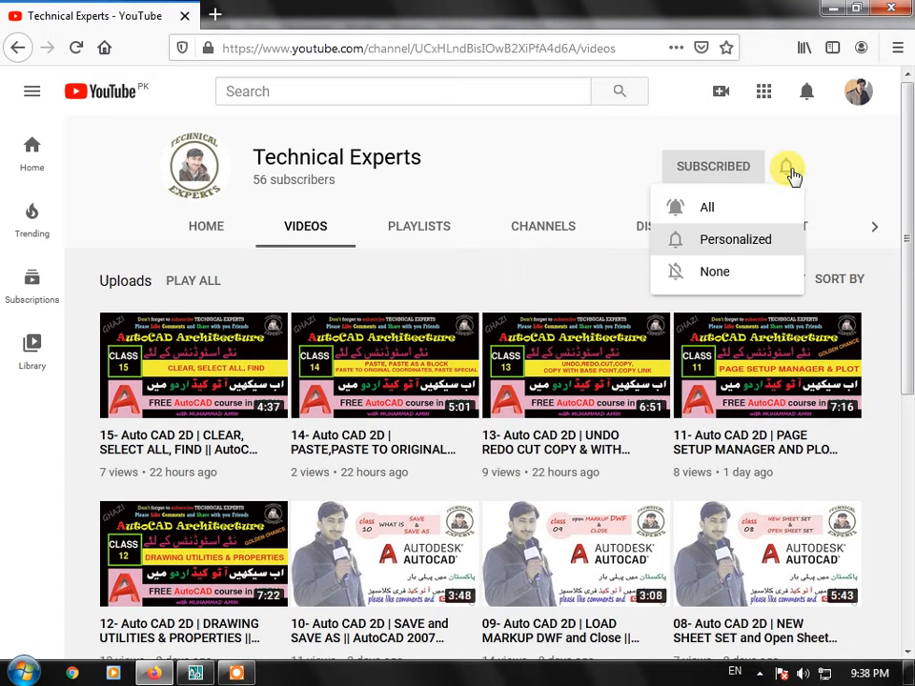
left_click(746, 211)
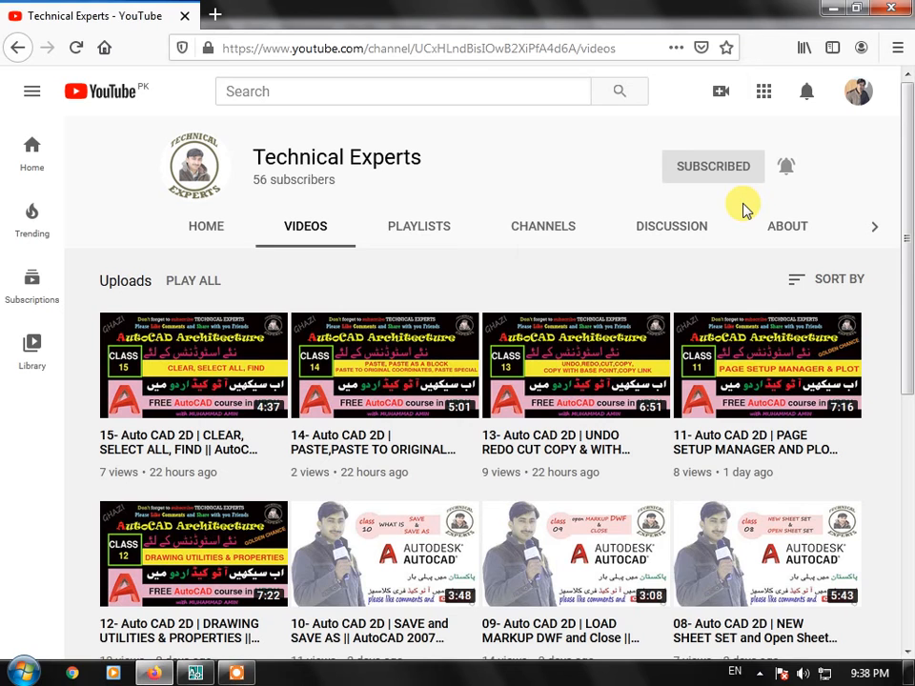
key("super+Tab")
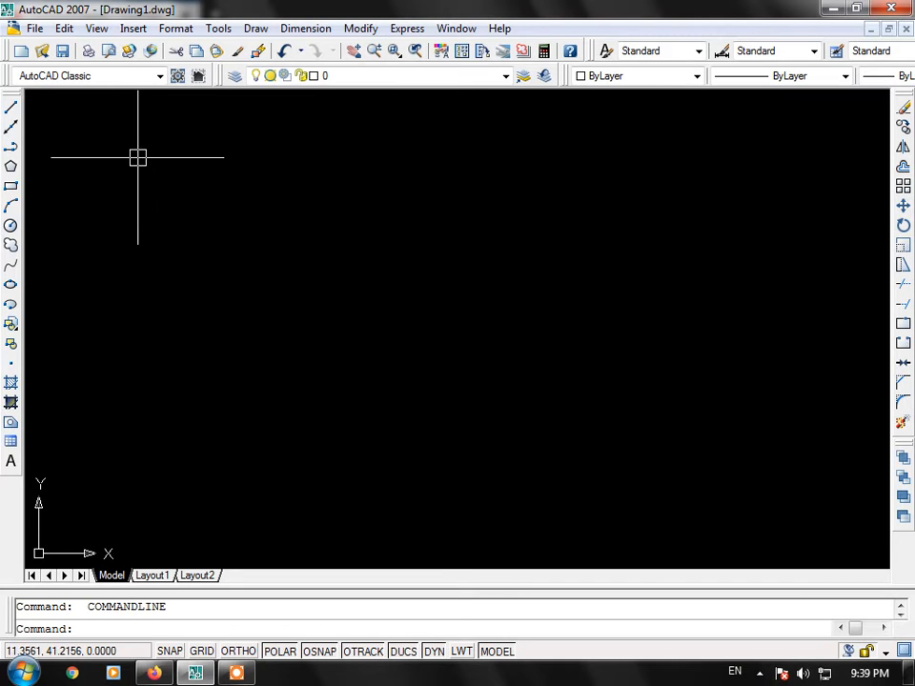
left_click(14, 114)
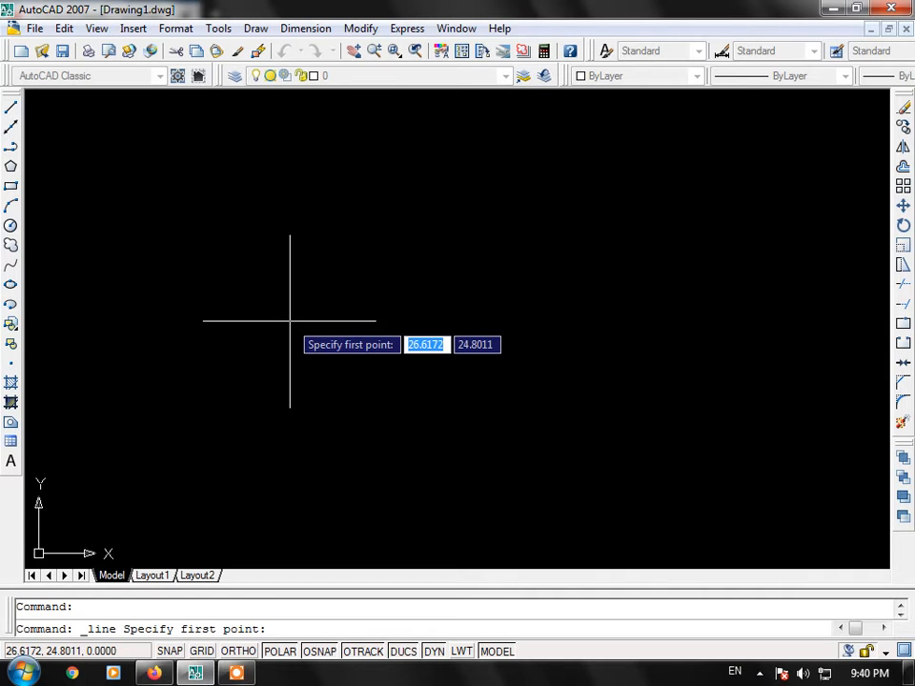
key("Escape")
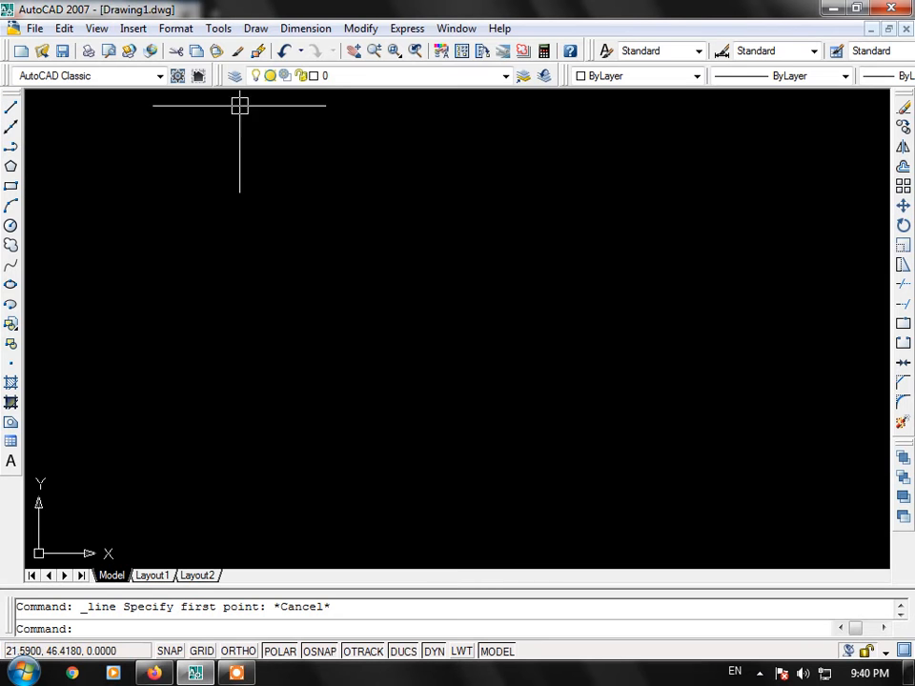
left_click(255, 28)
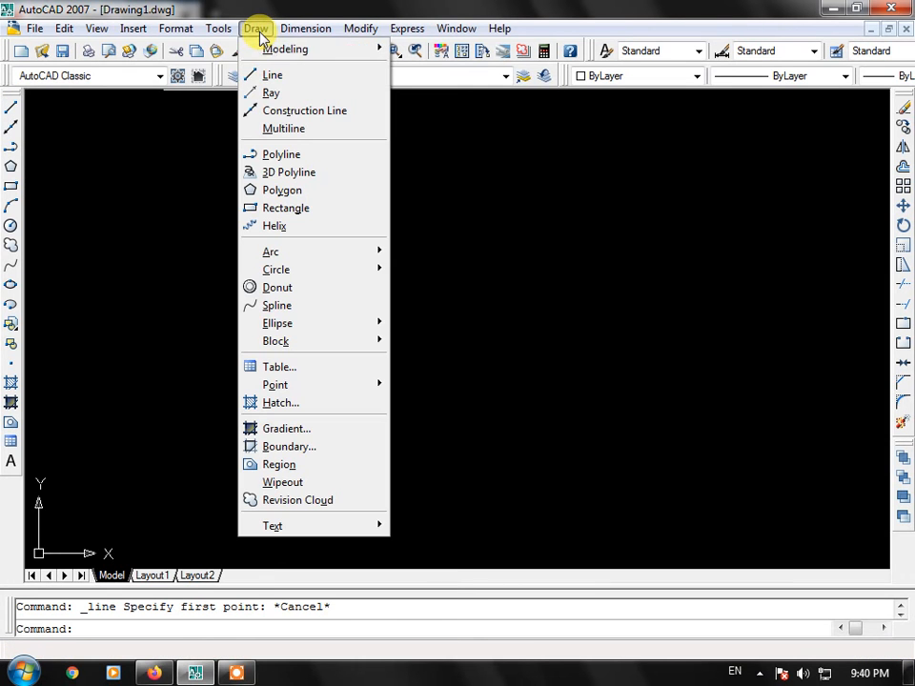
left_click(277, 80)
key("Escape")
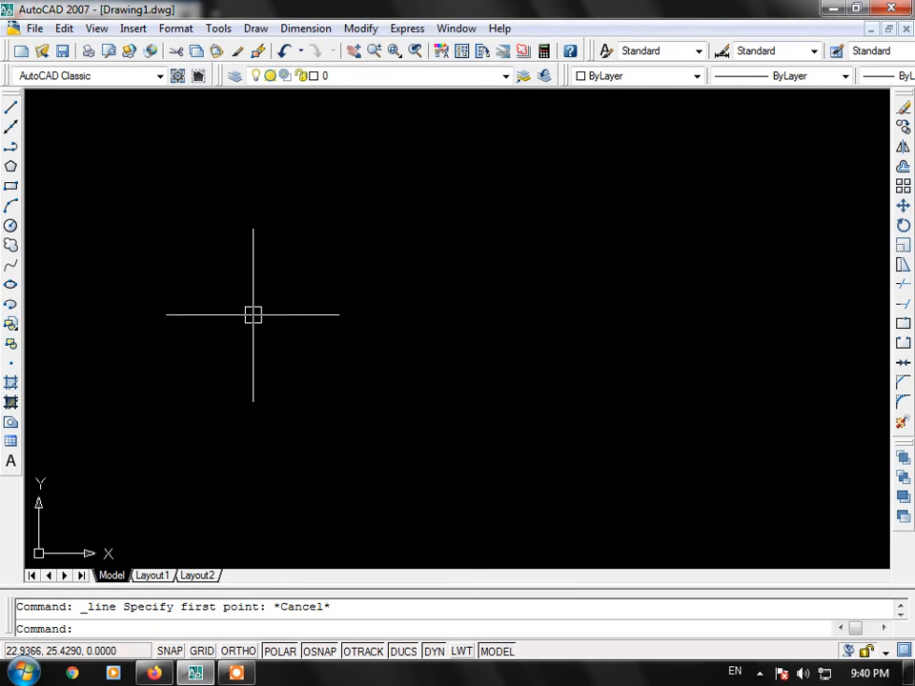
- Draw a chain of eight connected line segments forming an open, irregular loop in the empty drawing
type("L")
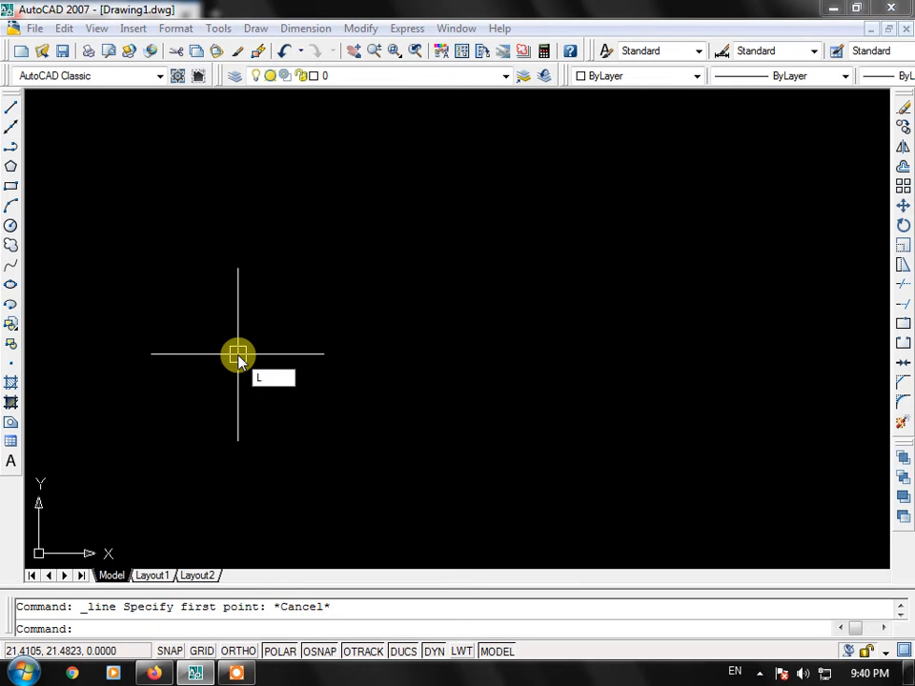
key("Return")
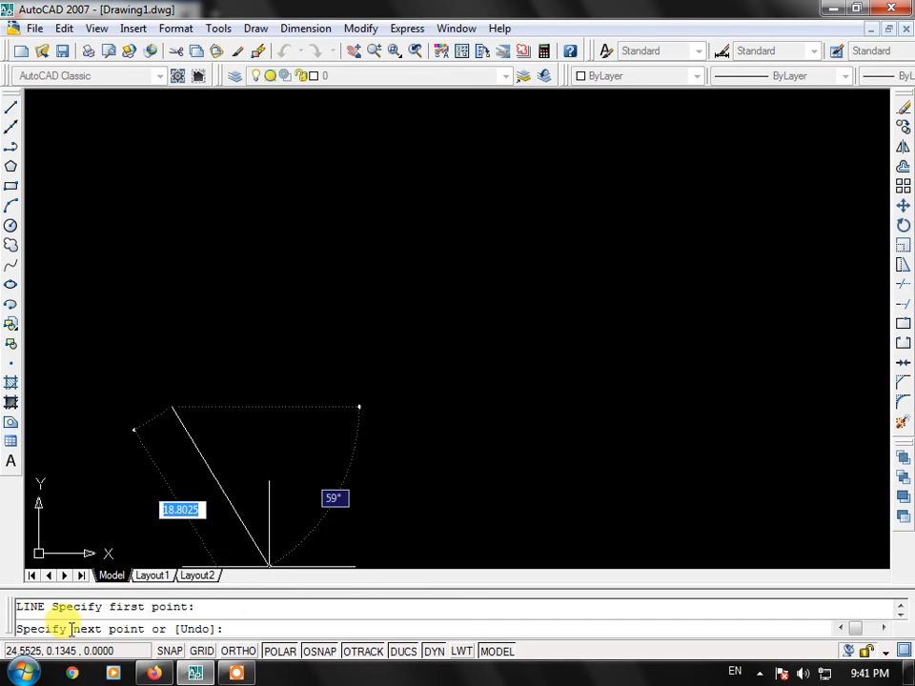
left_click(321, 300)
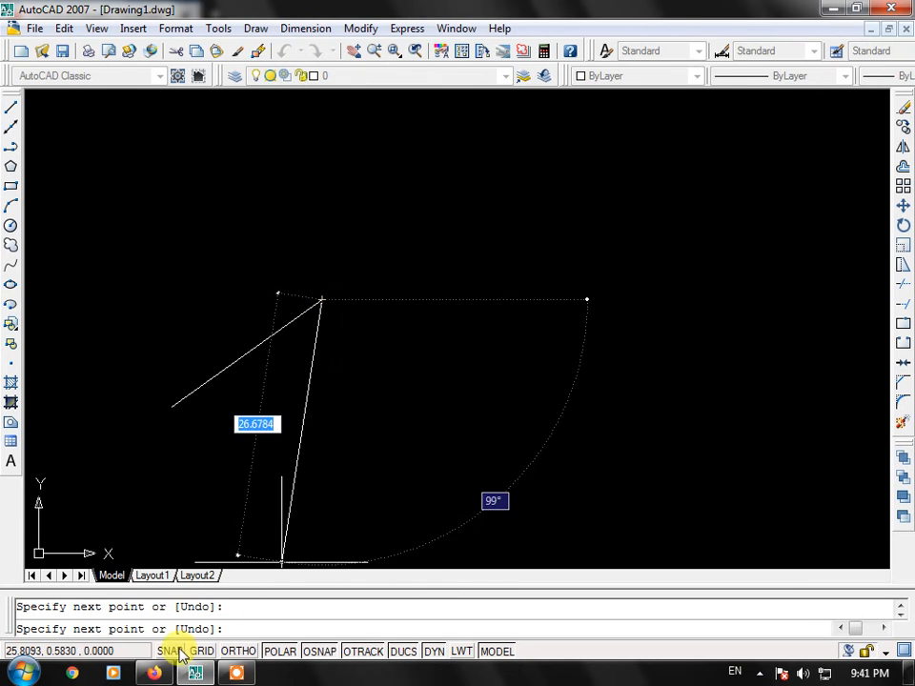
left_click(389, 374)
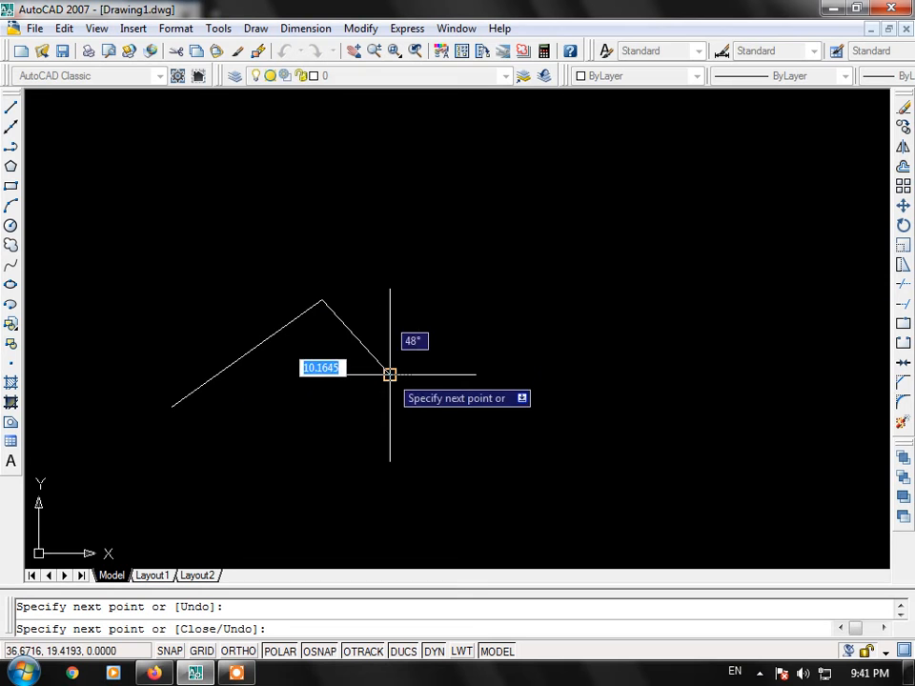
left_click(555, 434)
left_click(656, 352)
left_click(616, 286)
left_click(527, 183)
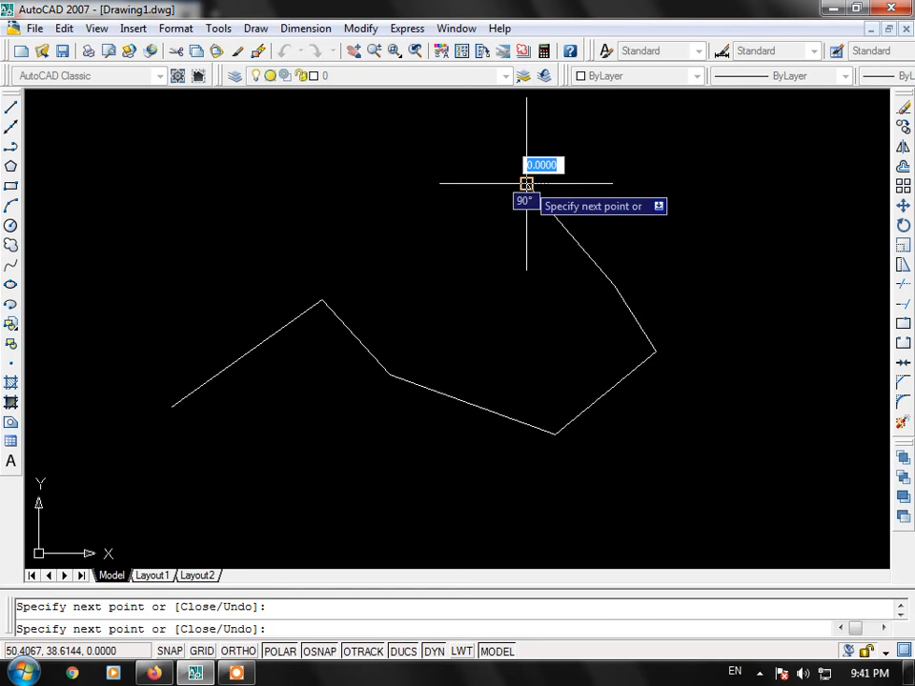
left_click(392, 183)
left_click(304, 214)
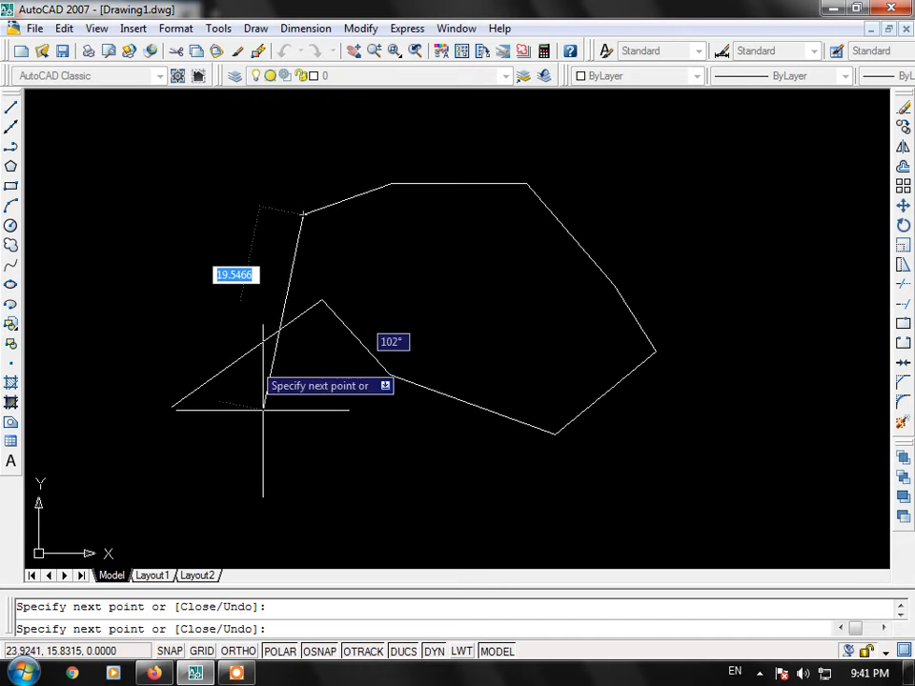
left_click_drag(268, 606, 162, 606)
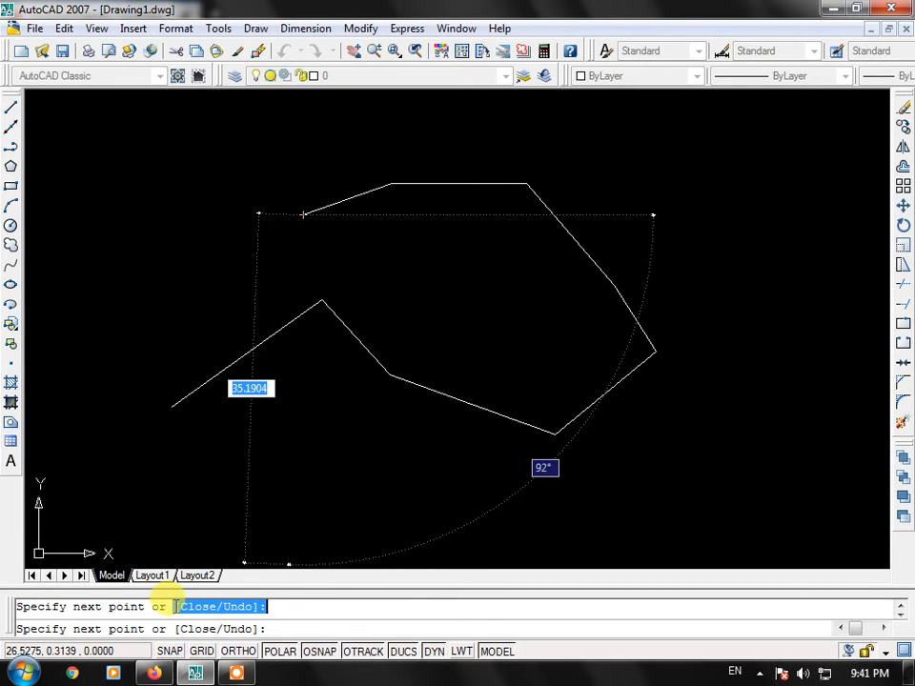
left_click(269, 606)
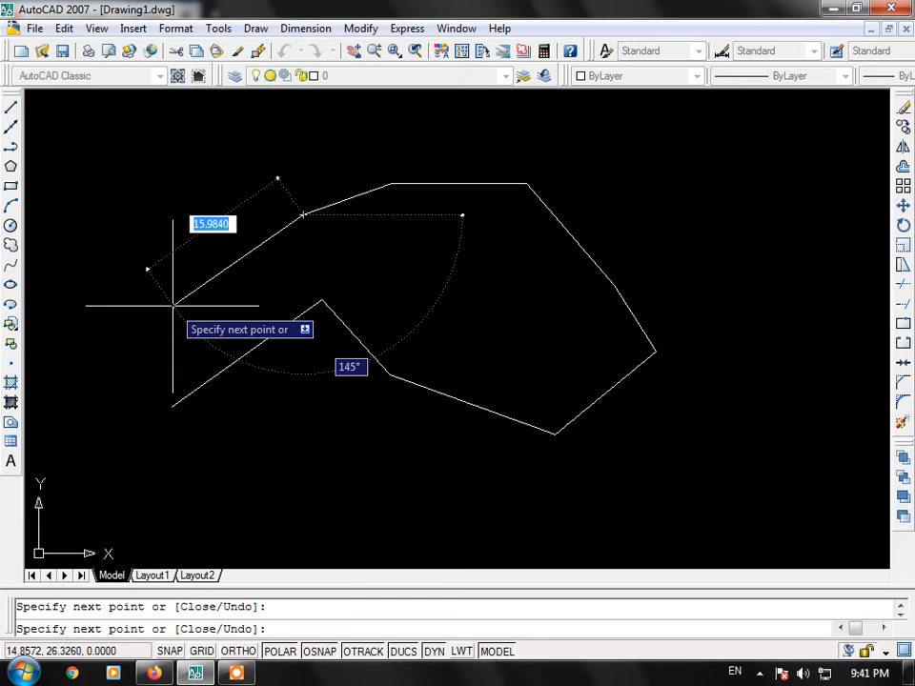
left_click_drag(268, 606, 175, 606)
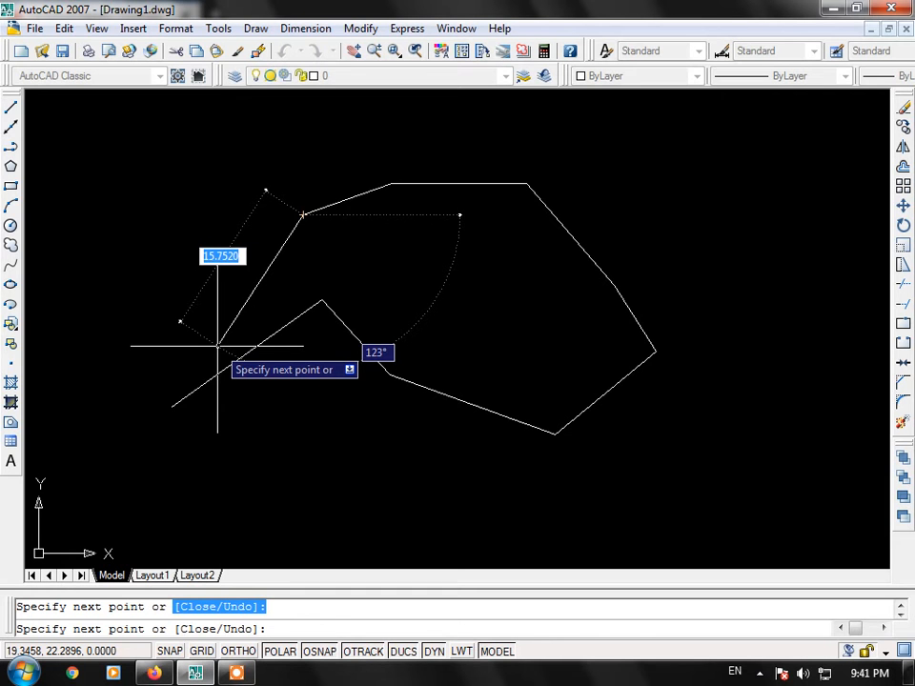
left_click(288, 602)
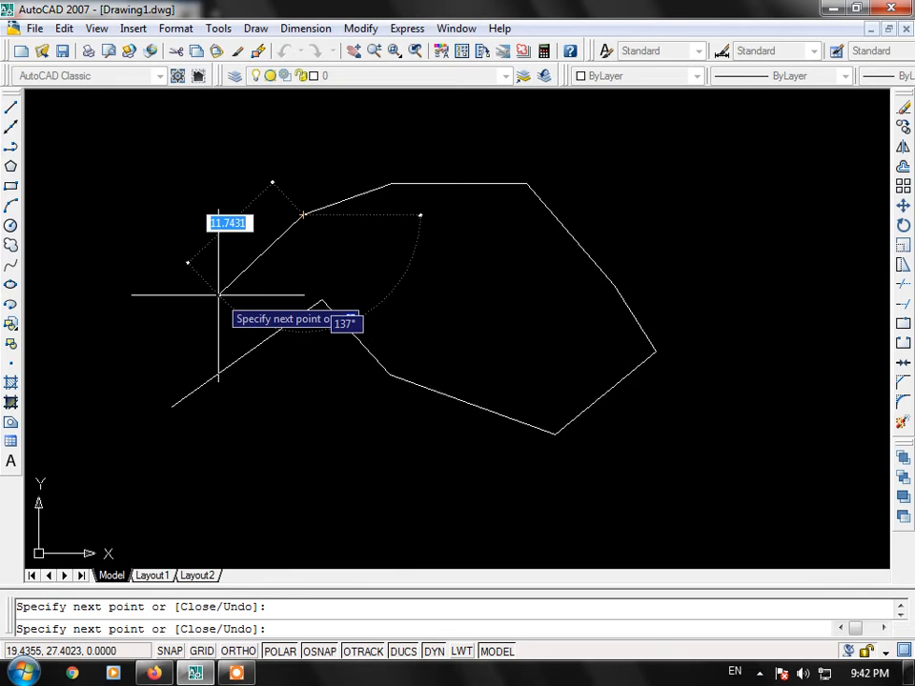
- Undo the last five line segments one at a time while keeping the Line command running
type("U")
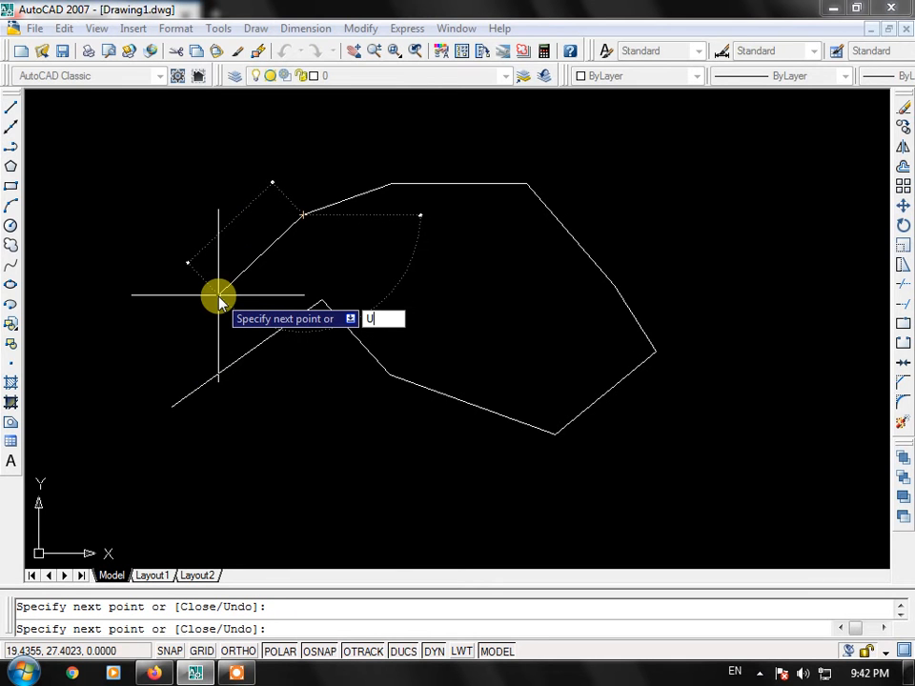
key("Return")
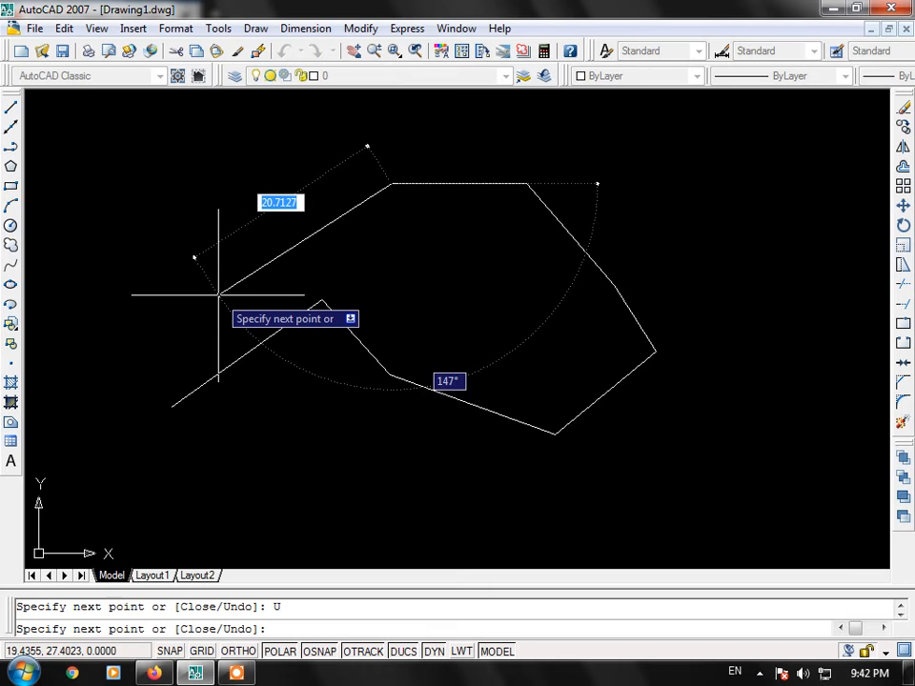
type("U")
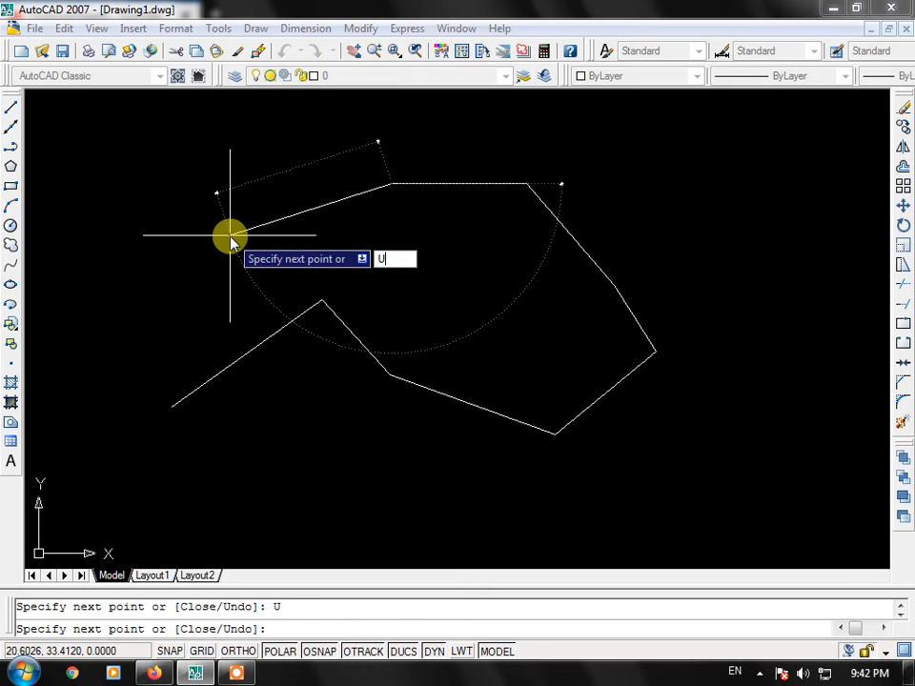
key("Return")
type("U")
key("Return")
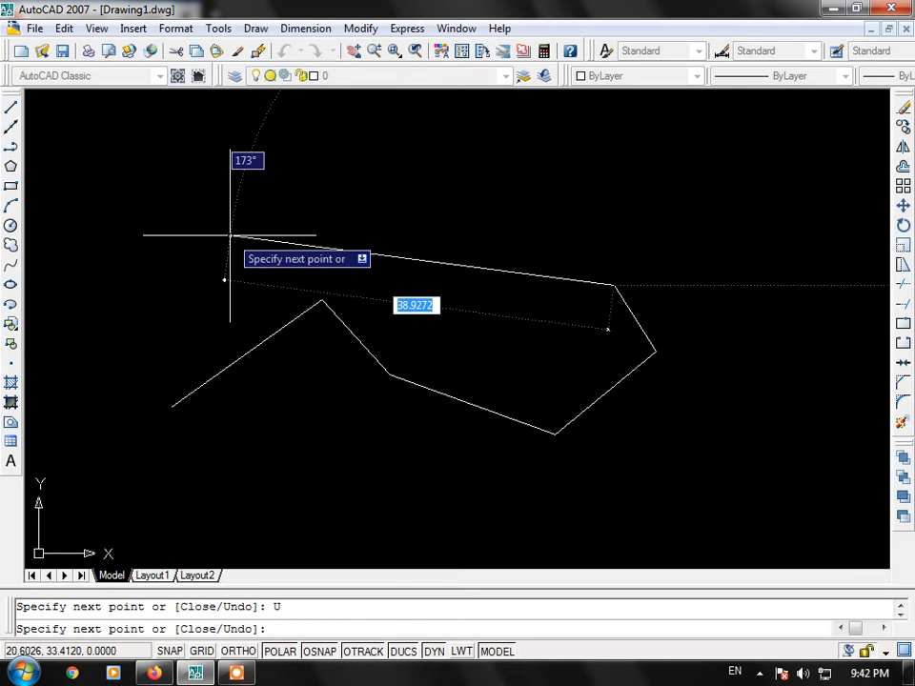
type("U")
key("Return")
type("U")
key("Return")
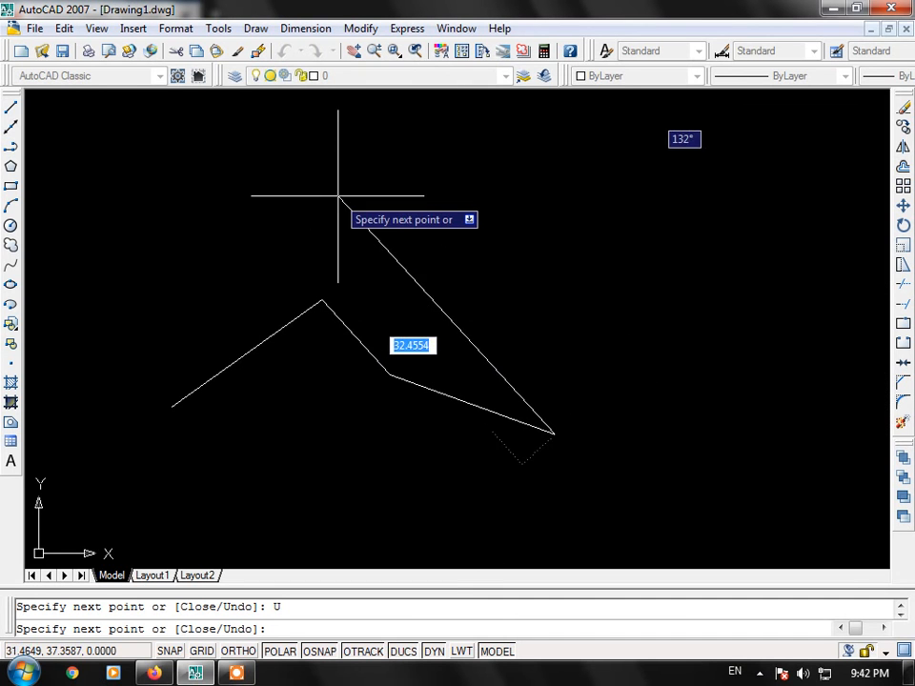
- Add three more line segments up and across the top of the shape, and close the outline to its starting point
left_click(533, 287)
left_click(483, 206)
left_click(305, 204)
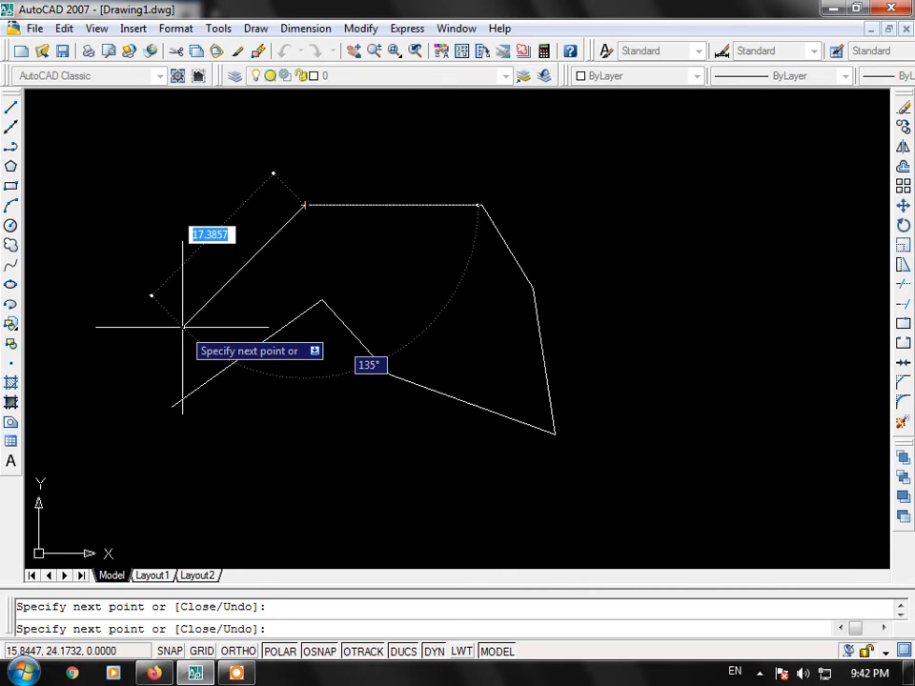
type("C")
key("Return")
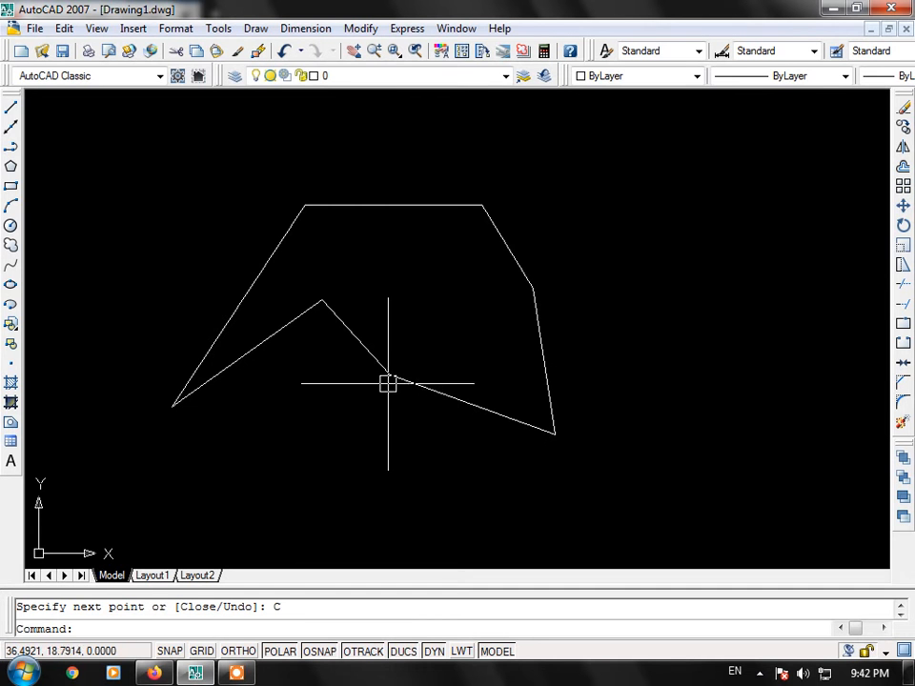
- Erase the whole closed line shape using a crossing selection around it
left_click(559, 169)
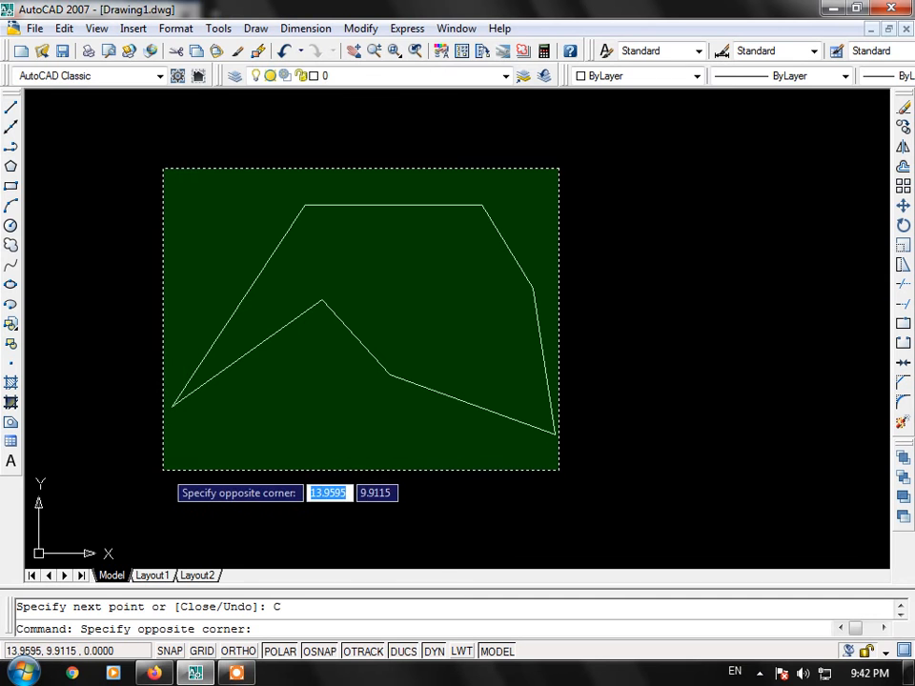
left_click(164, 471)
key("Delete")
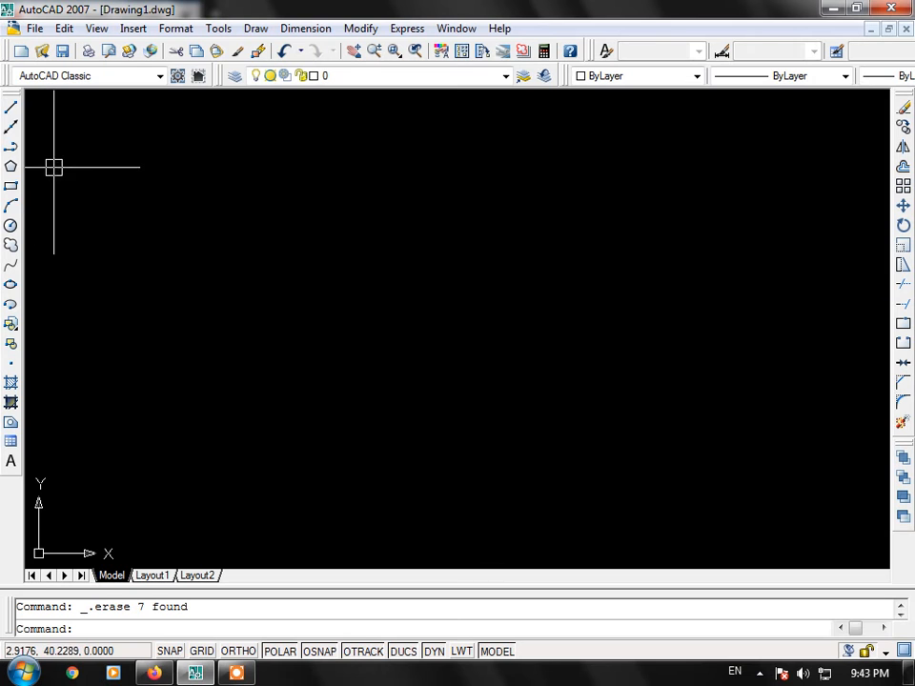
left_click(15, 129)
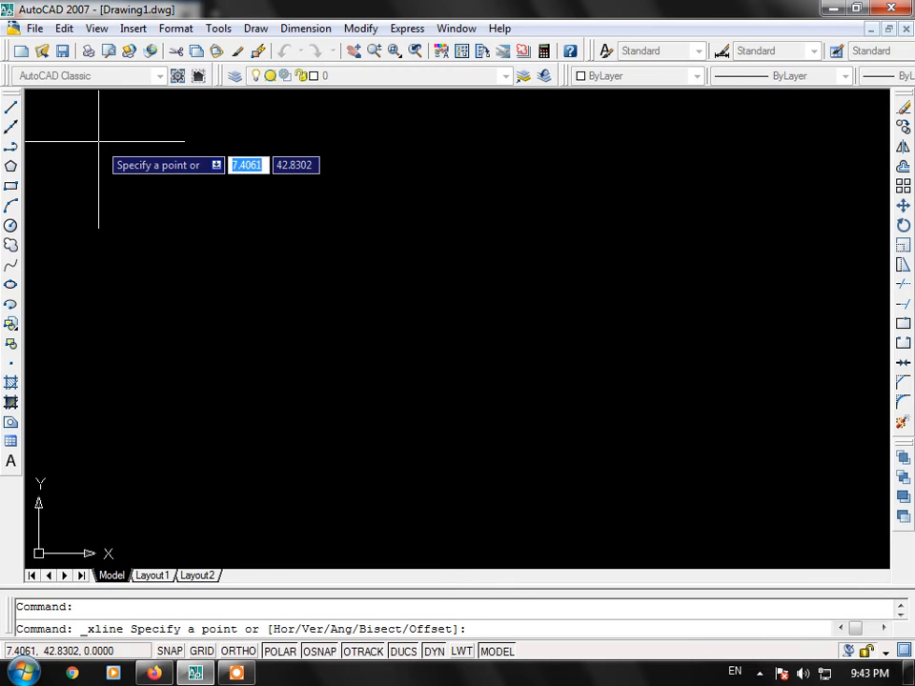
key("Escape")
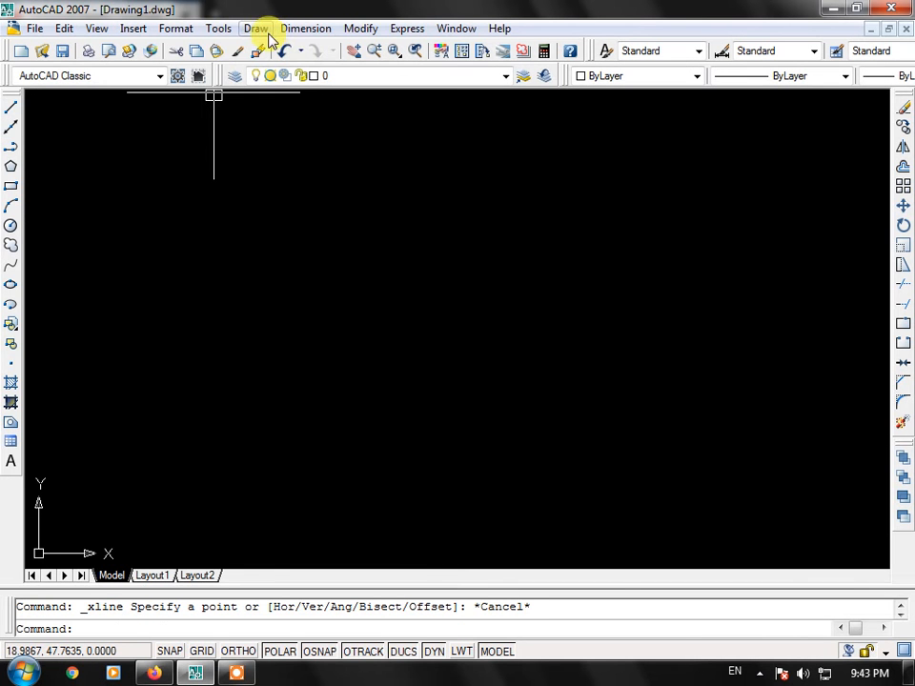
left_click(257, 28)
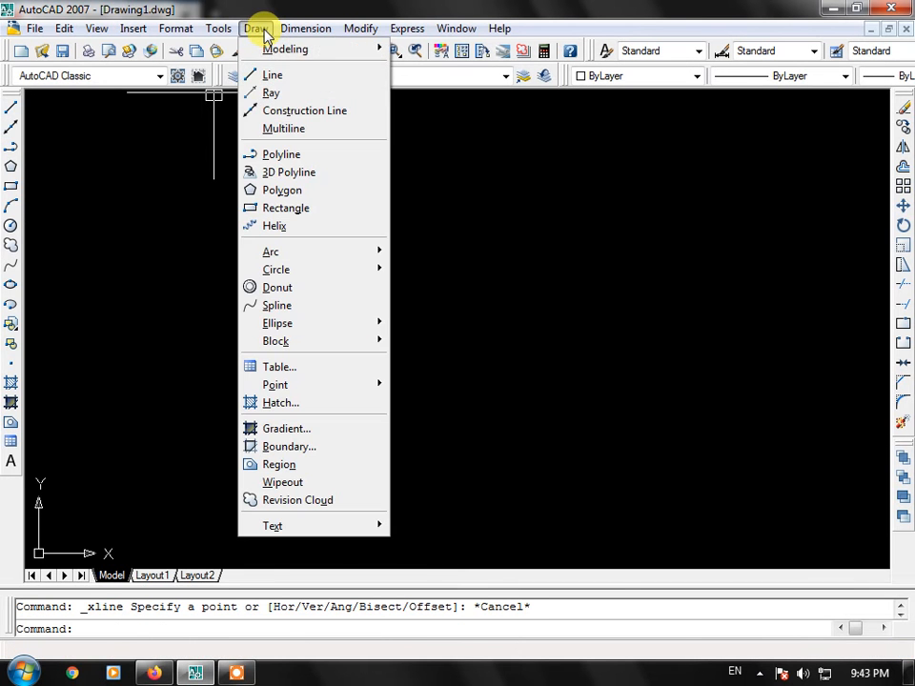
left_click(282, 113)
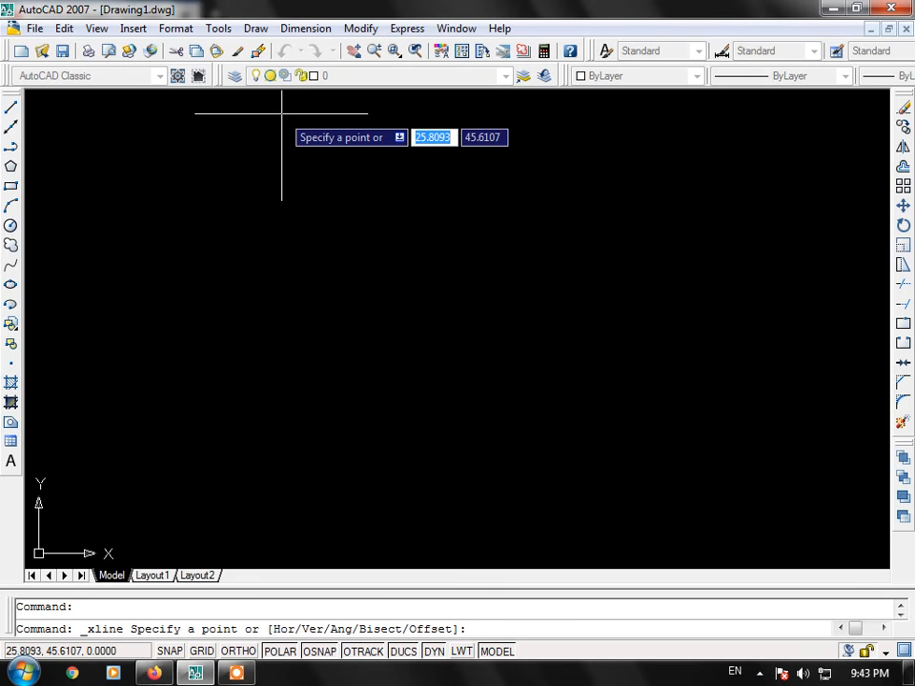
key("Escape")
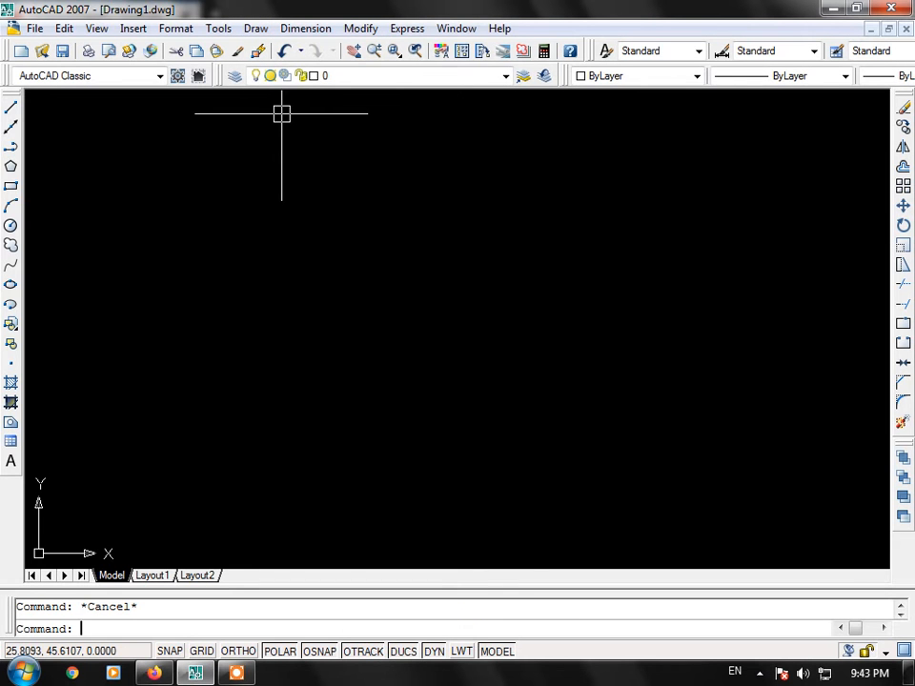
type("XL")
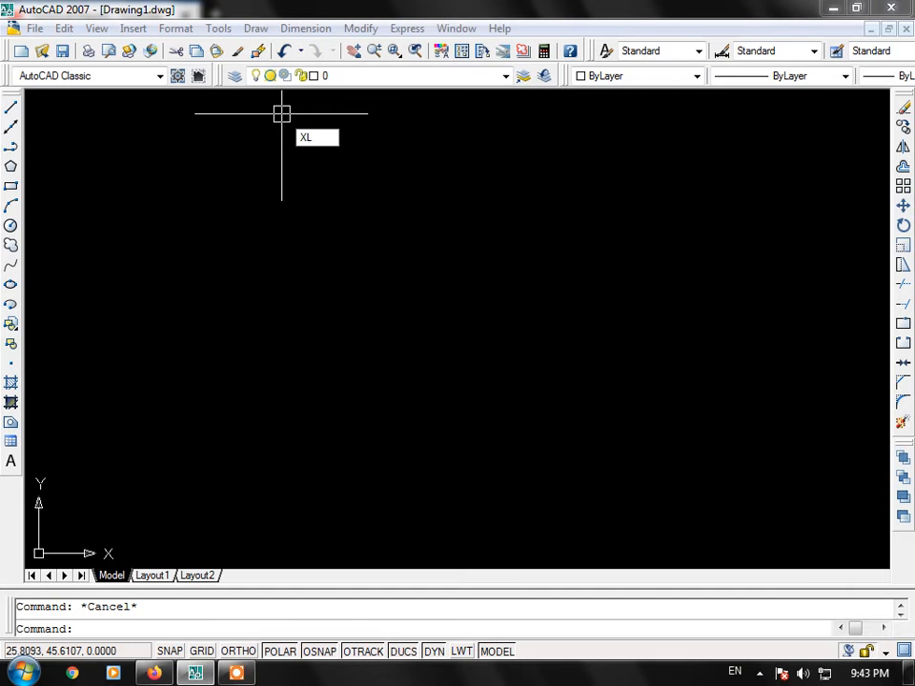
key("Return")
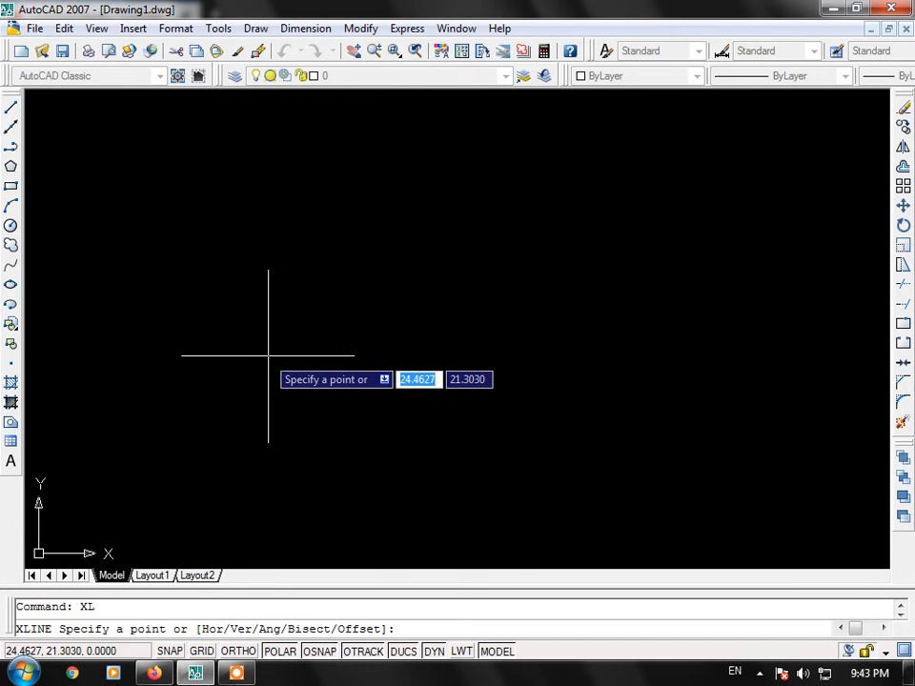
left_click(431, 328)
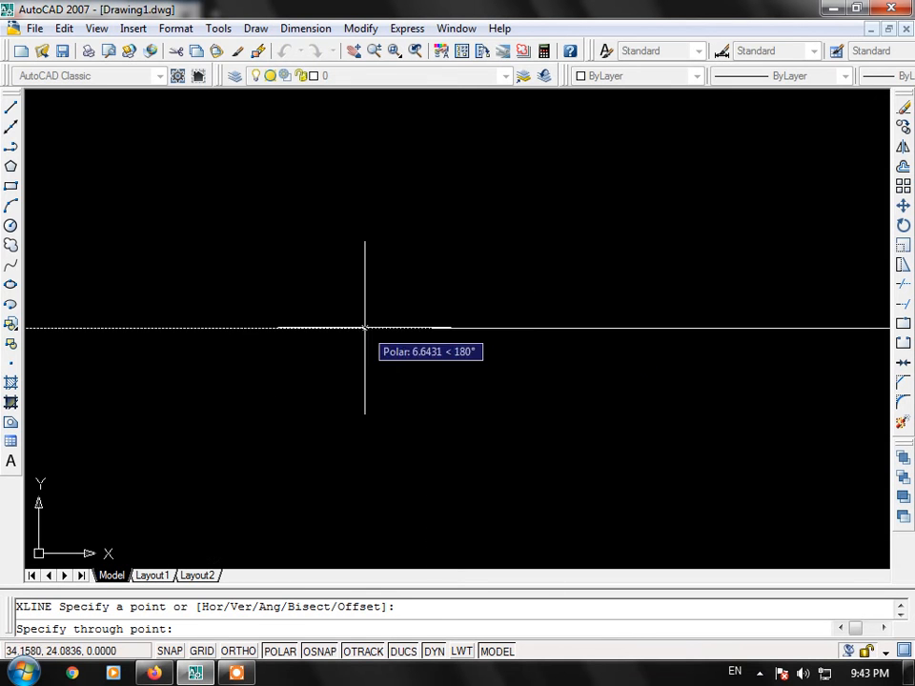
scroll(430, 248, "down", 5)
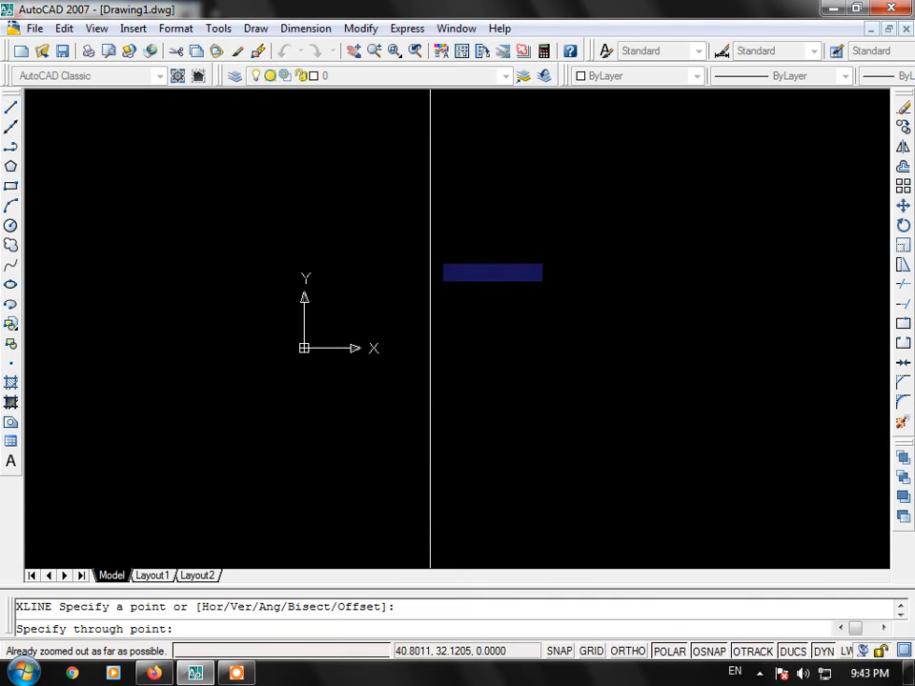
middle_click_drag(523, 197, 295, 373)
scroll(379, 314, "down", 2)
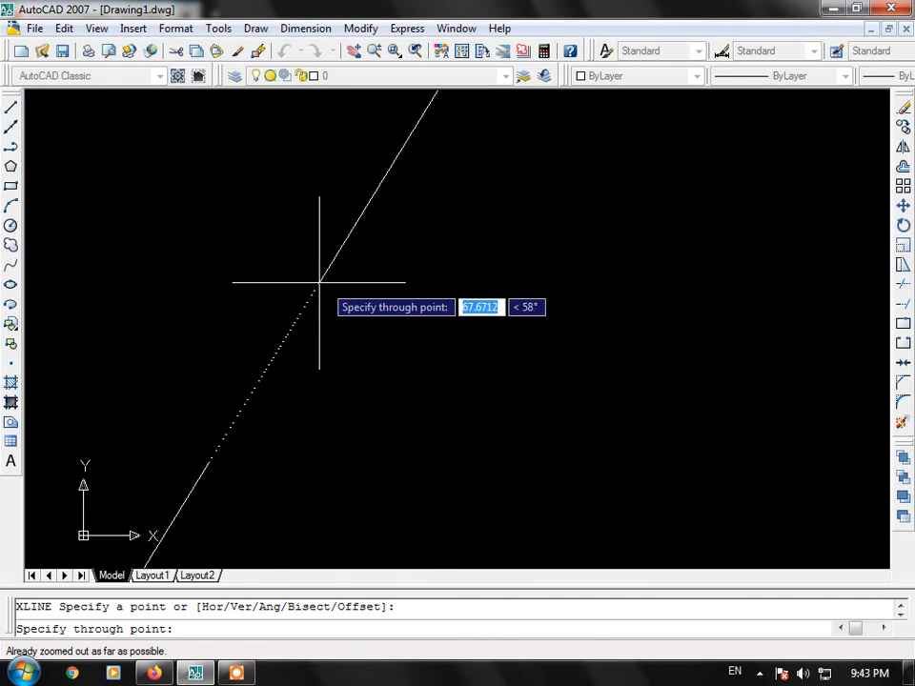
middle_click_drag(239, 275, 352, 226)
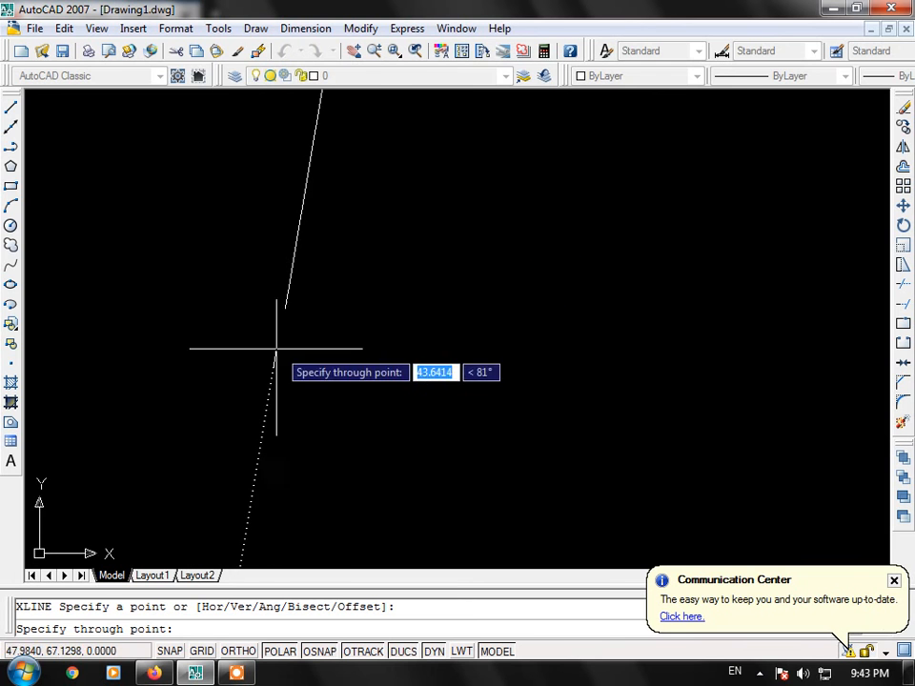
middle_click_drag(327, 406, 380, 323)
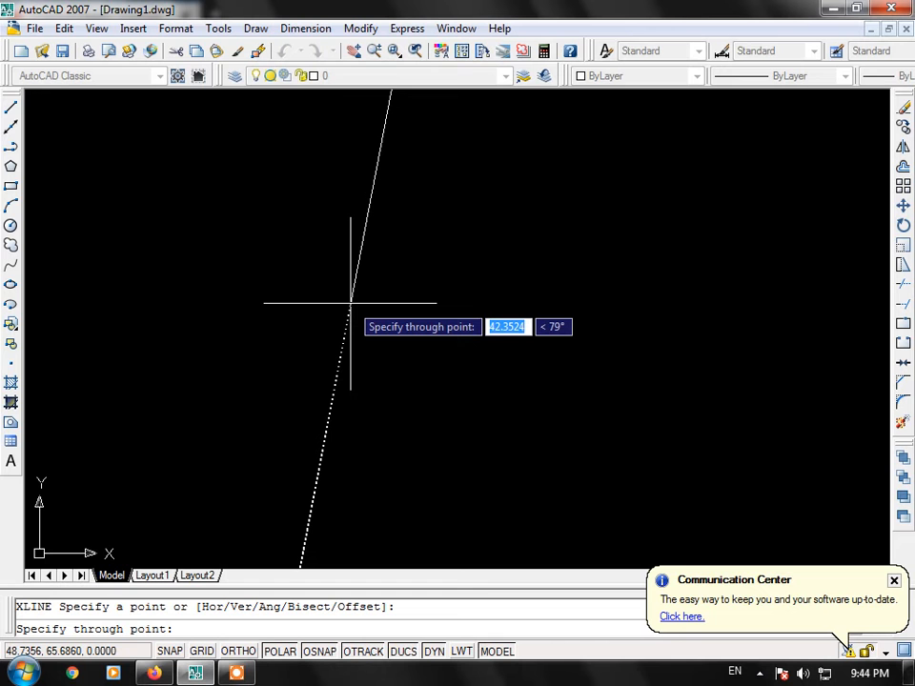
key("Escape")
- Draw ten construction lines at different angles, all radiating through one common point near the middle of the view
left_click(11, 127)
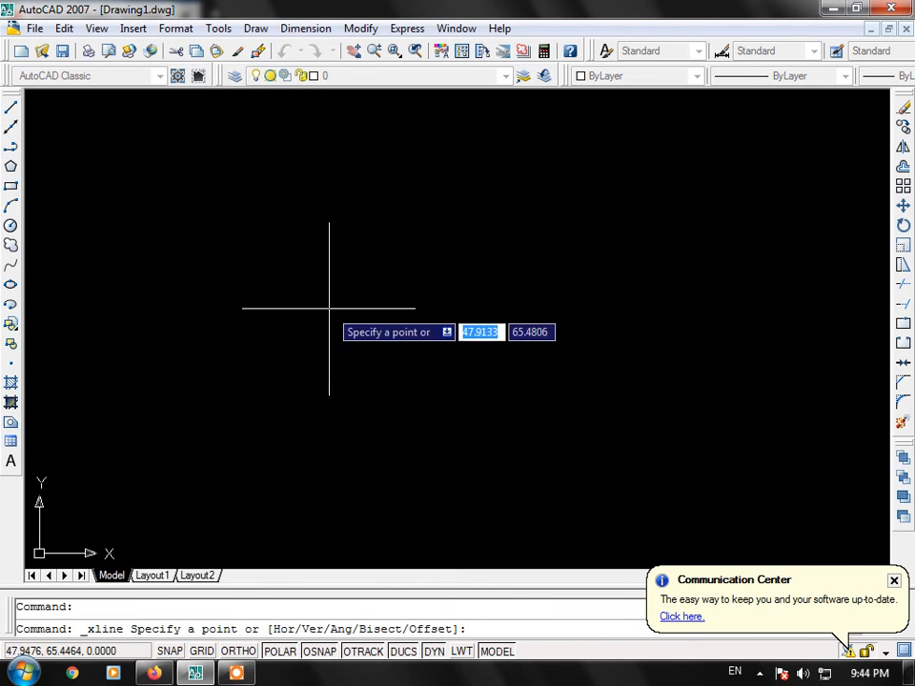
left_click(376, 344)
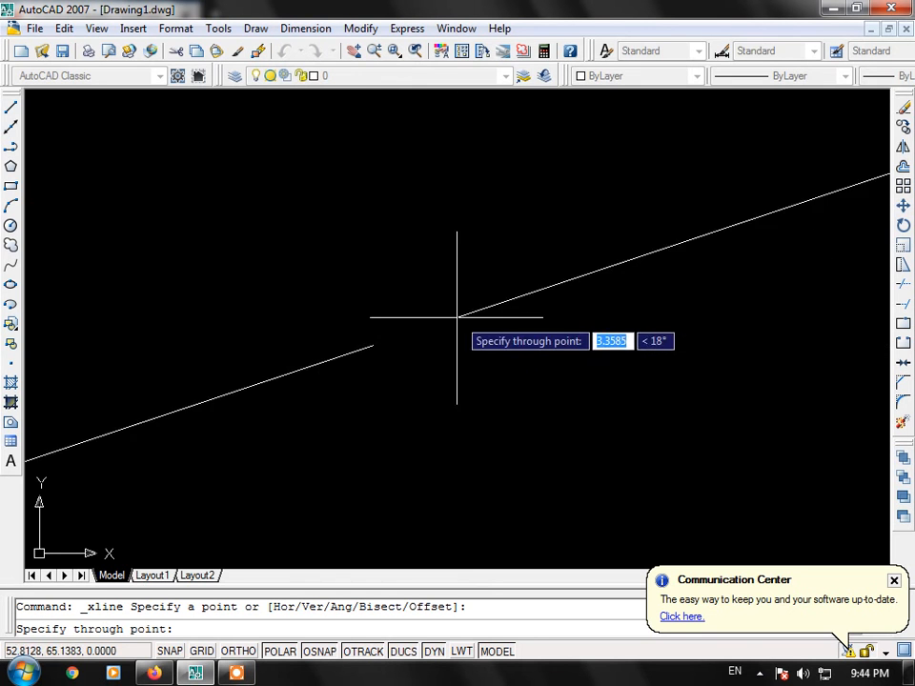
left_click(300, 408)
left_click(280, 368)
left_click(282, 318)
left_click(303, 284)
left_click(347, 256)
left_click(394, 253)
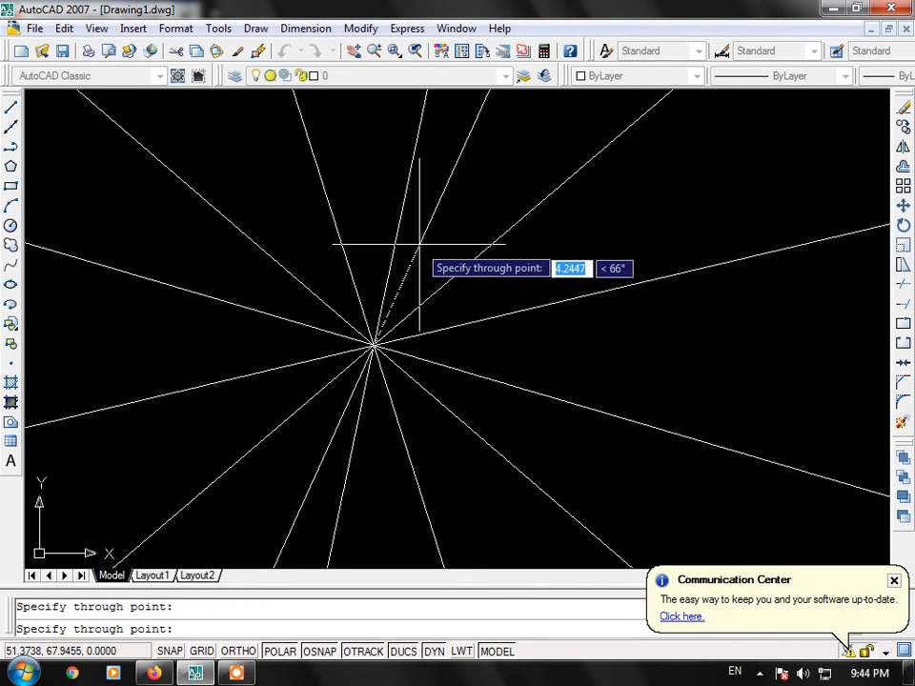
left_click(490, 281)
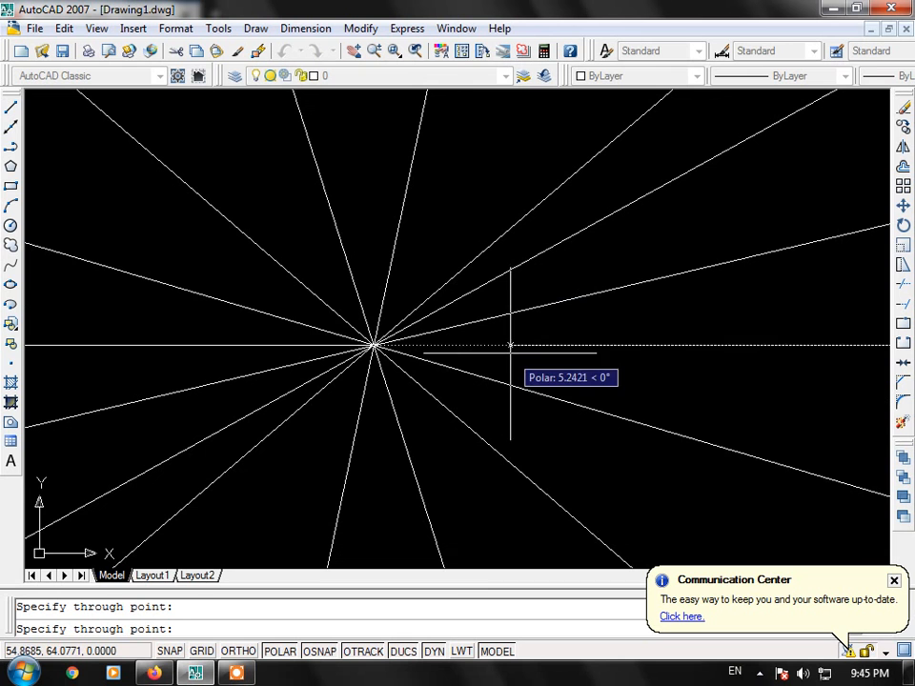
left_click(506, 343)
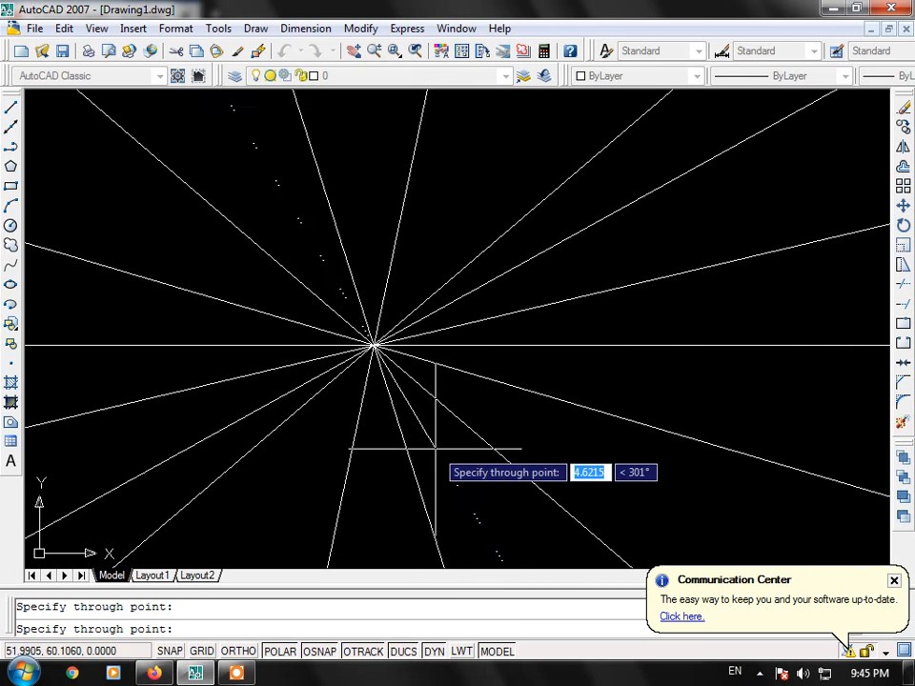
left_click(436, 448)
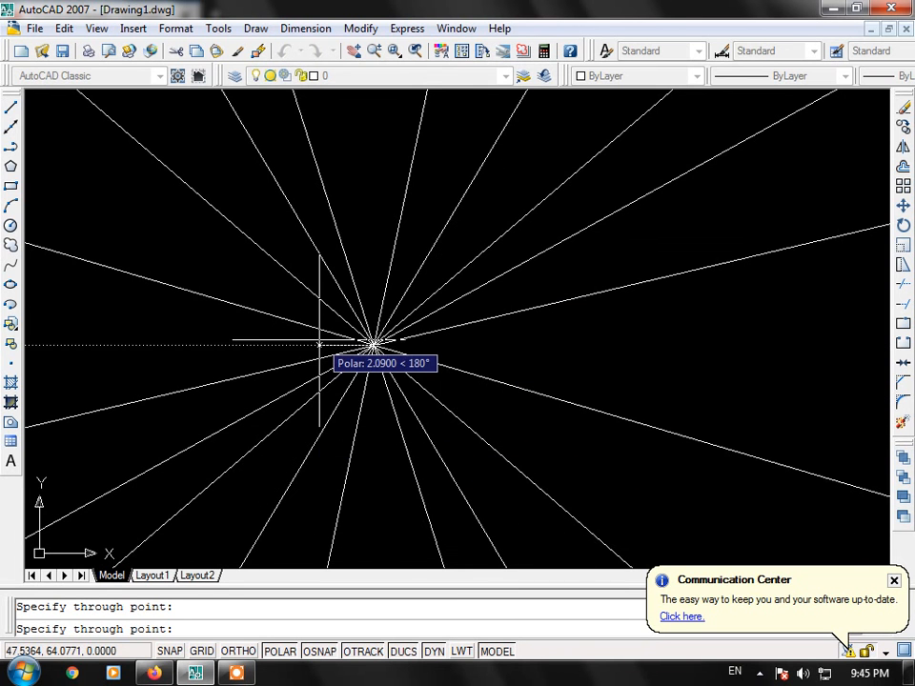
key("Escape")
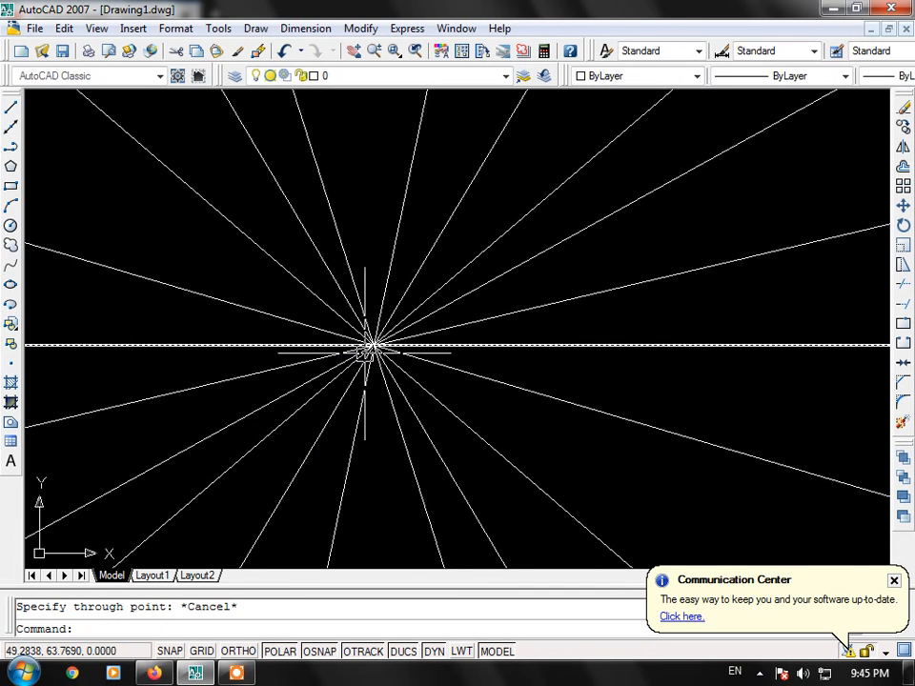
- Erase all the radiating construction lines using a crossing selection around their common point
left_click(581, 263)
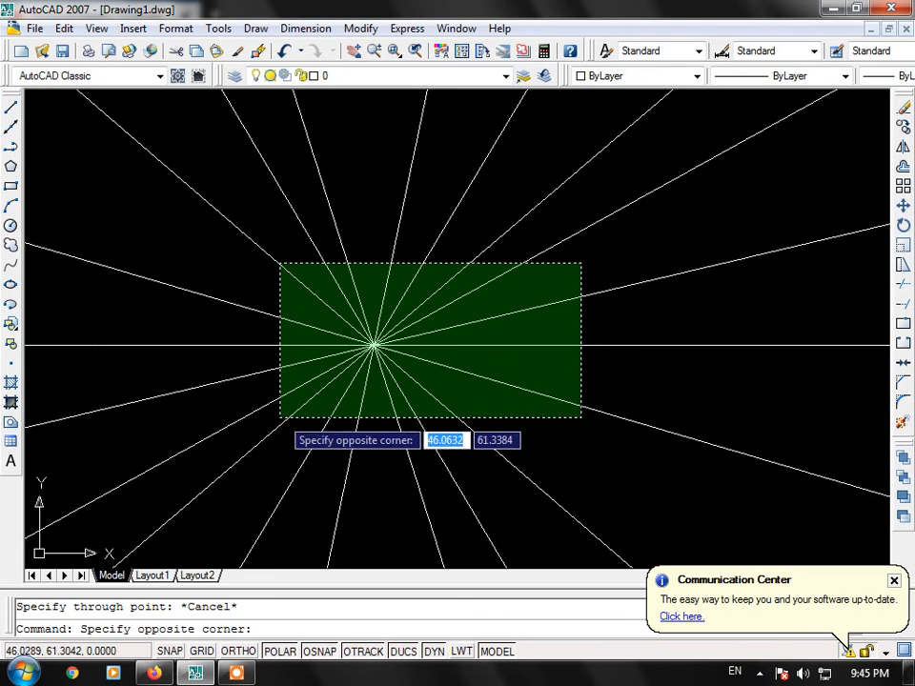
left_click(253, 425)
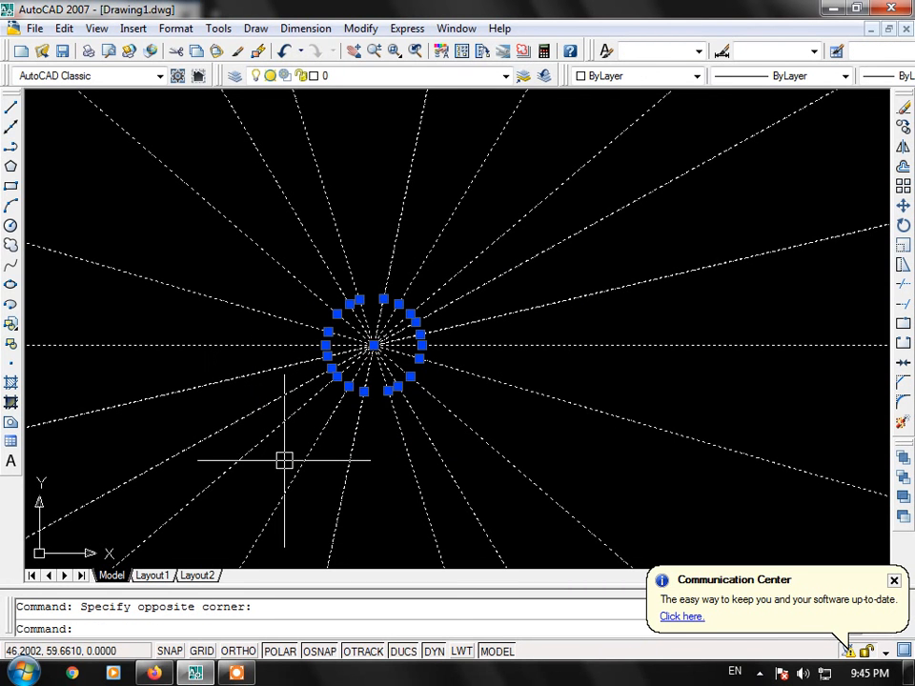
key("Delete")
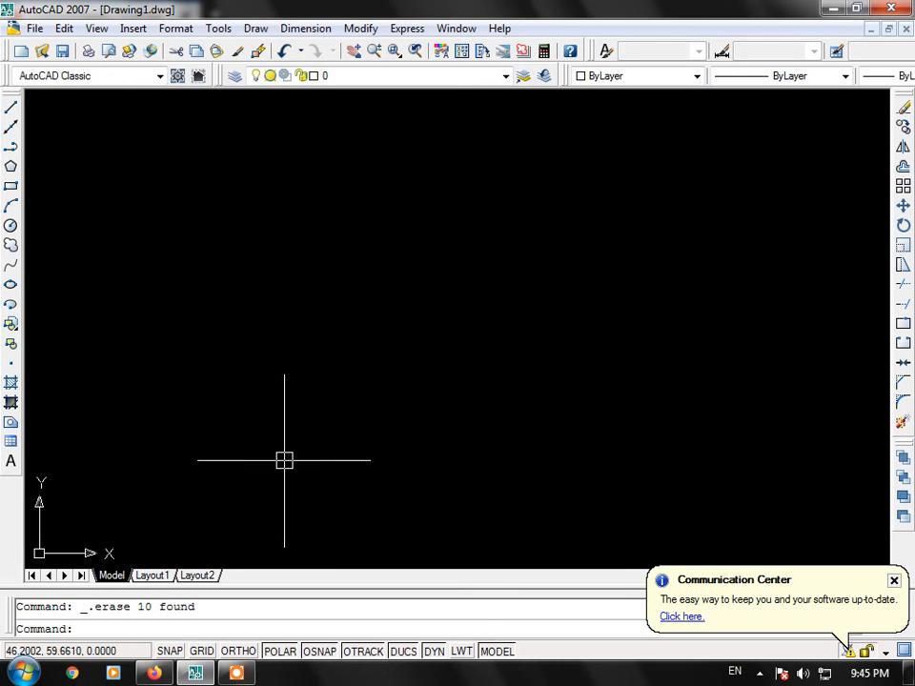
- Draw sixteen horizontal construction lines at irregular spacing across the height of the view, using the Hor option
left_click(10, 127)
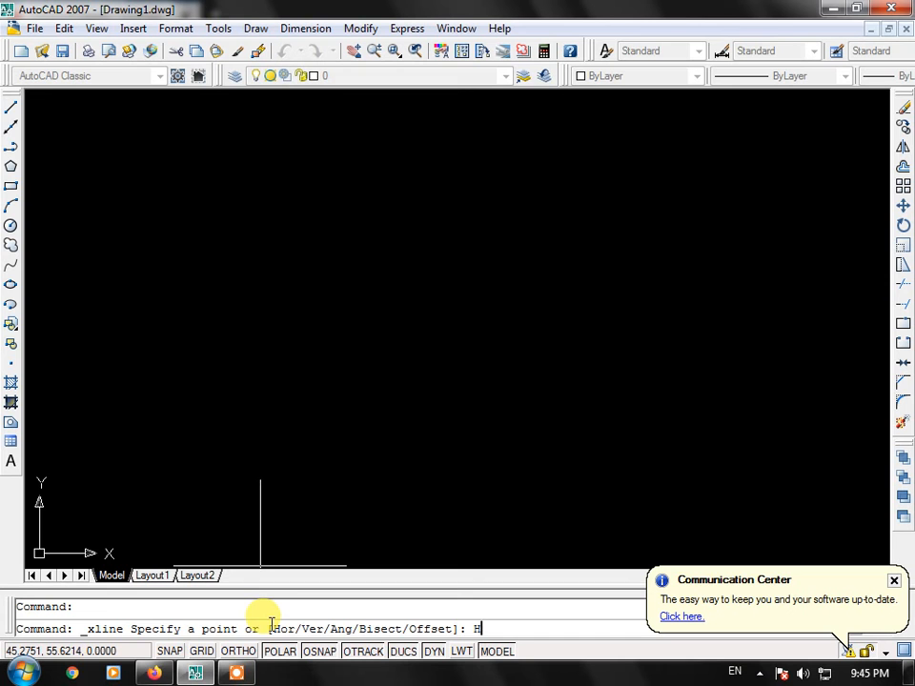
key("Return")
left_click(292, 495)
left_click(292, 462)
left_click(294, 419)
left_click(299, 385)
left_click(303, 352)
left_click(310, 304)
left_click(321, 257)
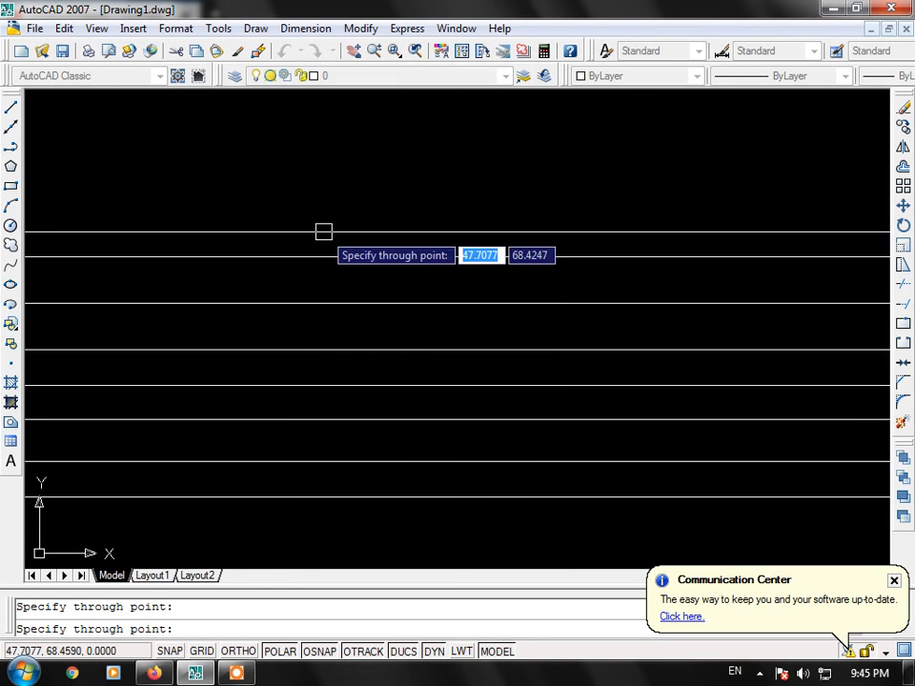
left_click(323, 211)
left_click(325, 173)
left_click(327, 127)
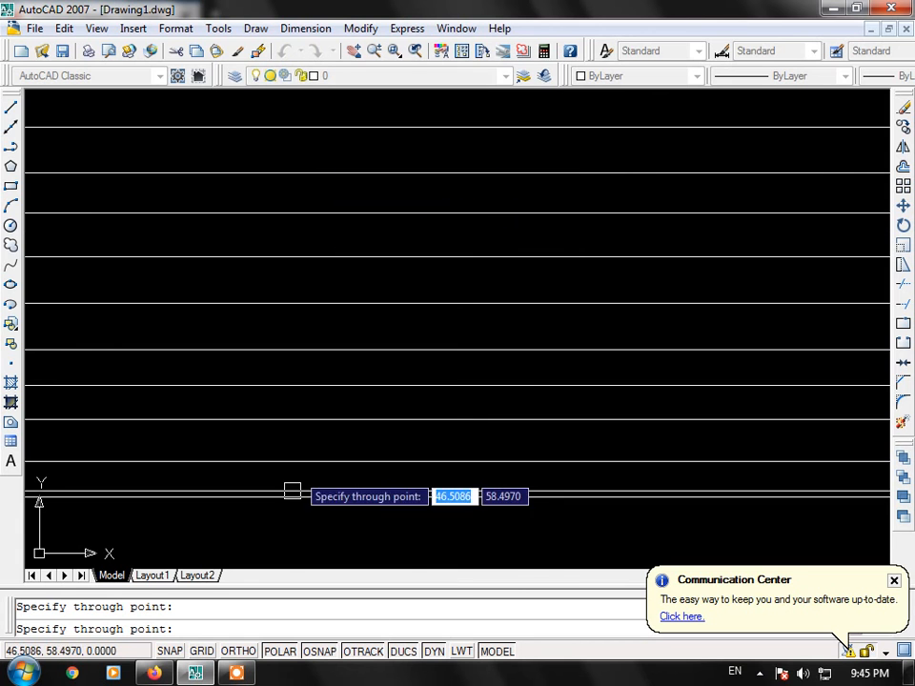
left_click(288, 525)
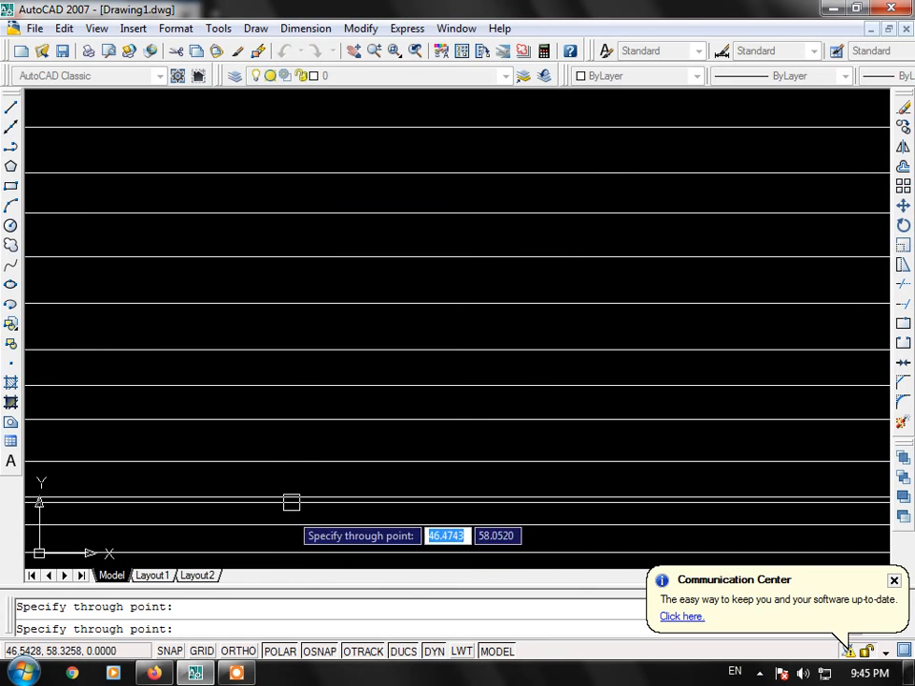
left_click(304, 440)
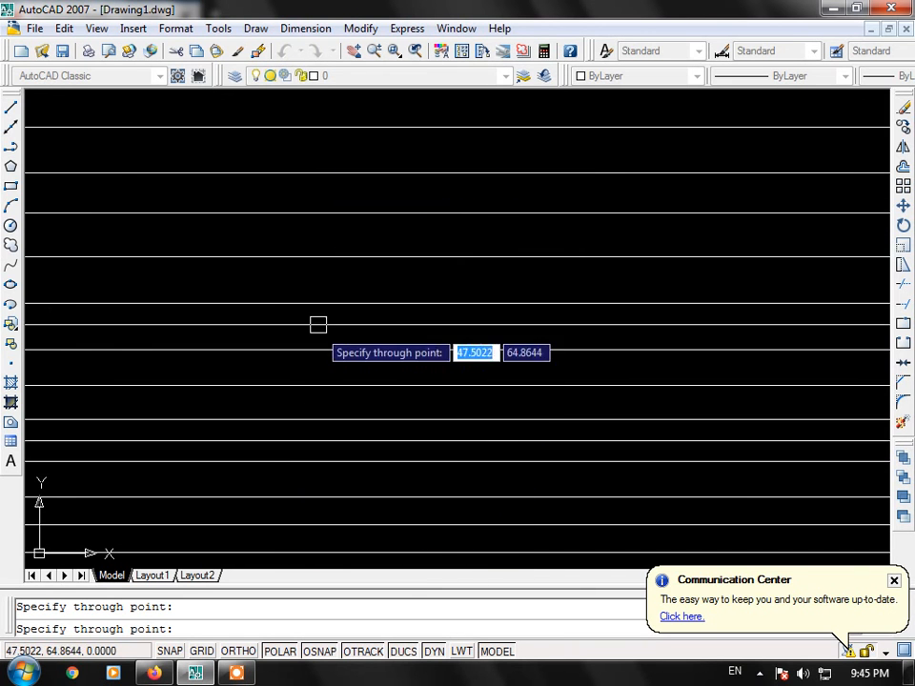
left_click(327, 237)
left_click(332, 145)
key("Escape")
- Erase all the horizontal construction lines using a crossing selection
left_click(411, 106)
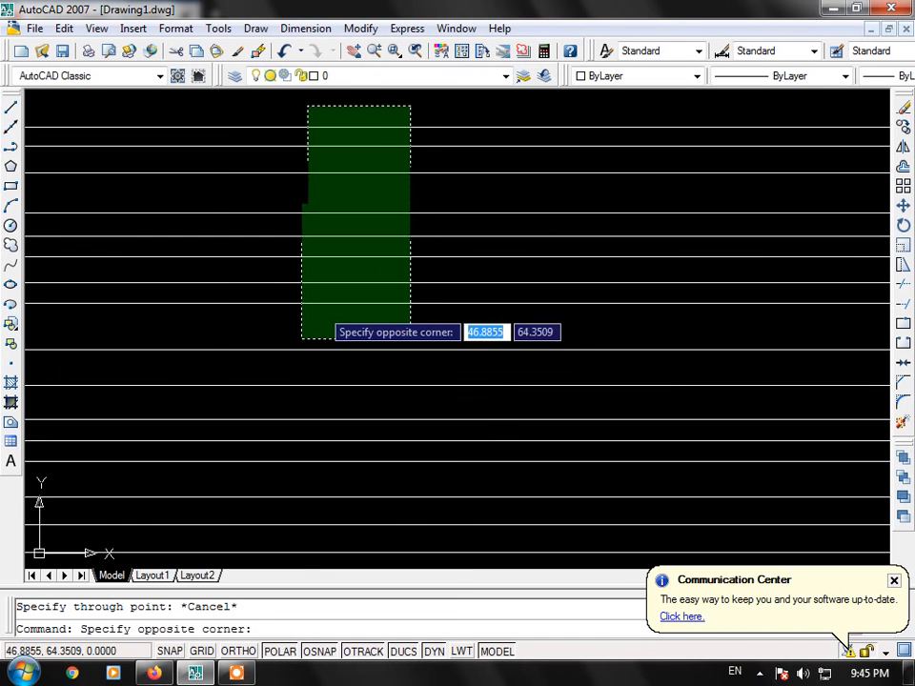
left_click(131, 558)
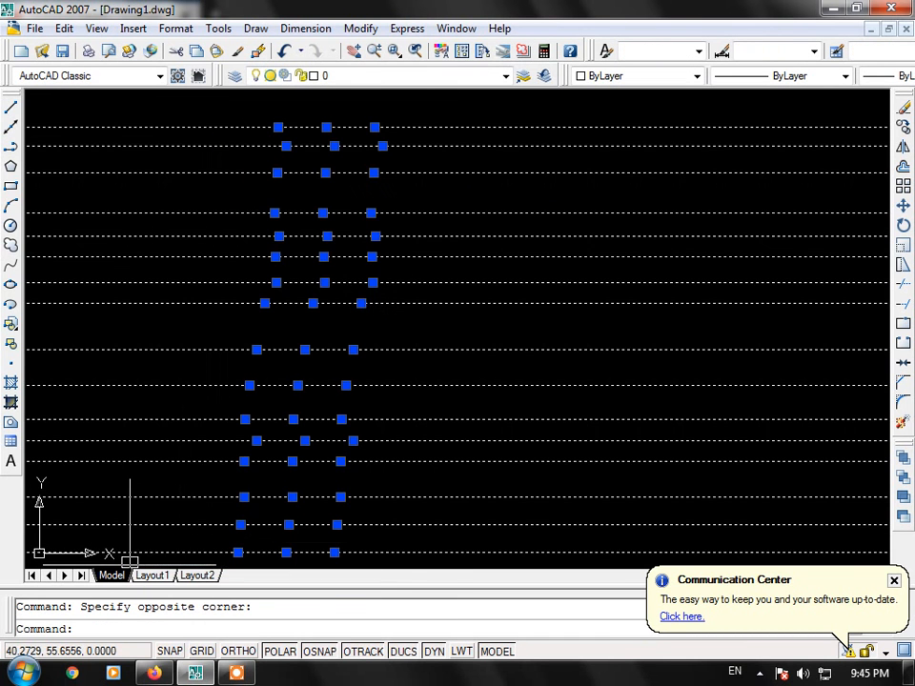
key("Delete")
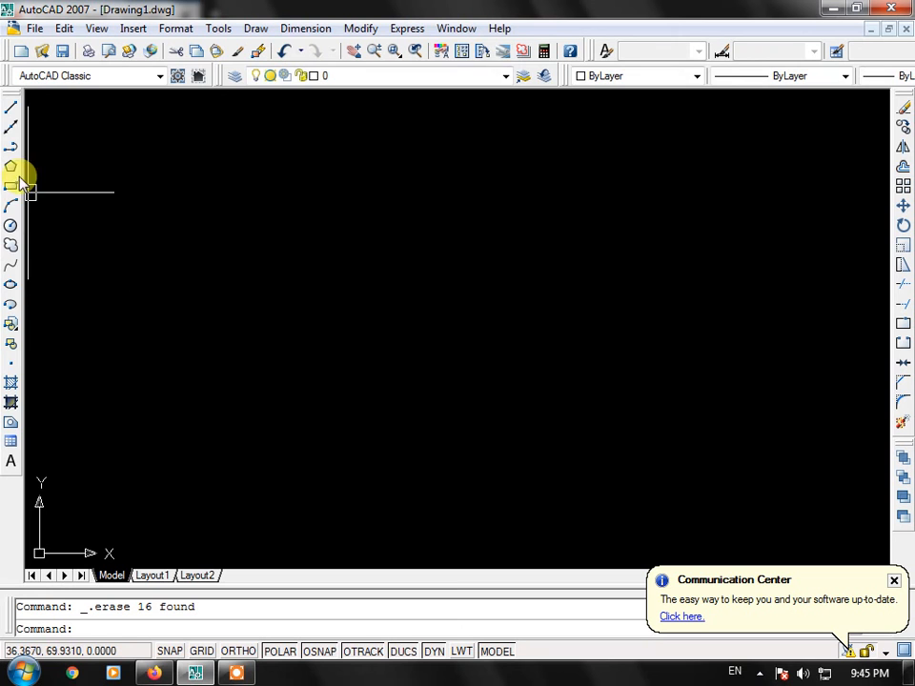
- Draw seventeen vertical construction lines at irregular spacing across the width of the view, using the Ver option
left_click(11, 128)
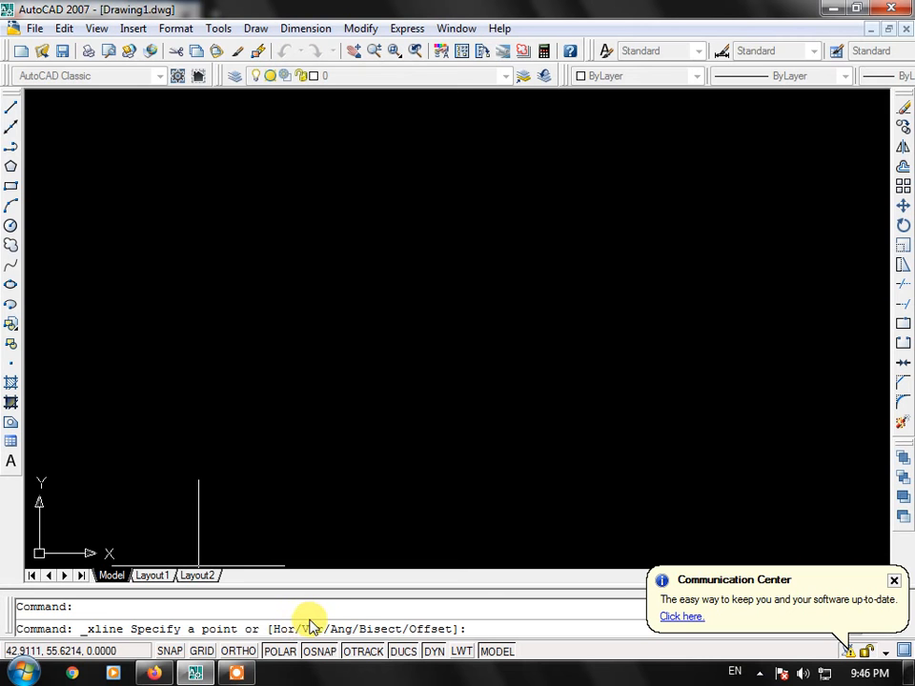
type("V")
key("Return")
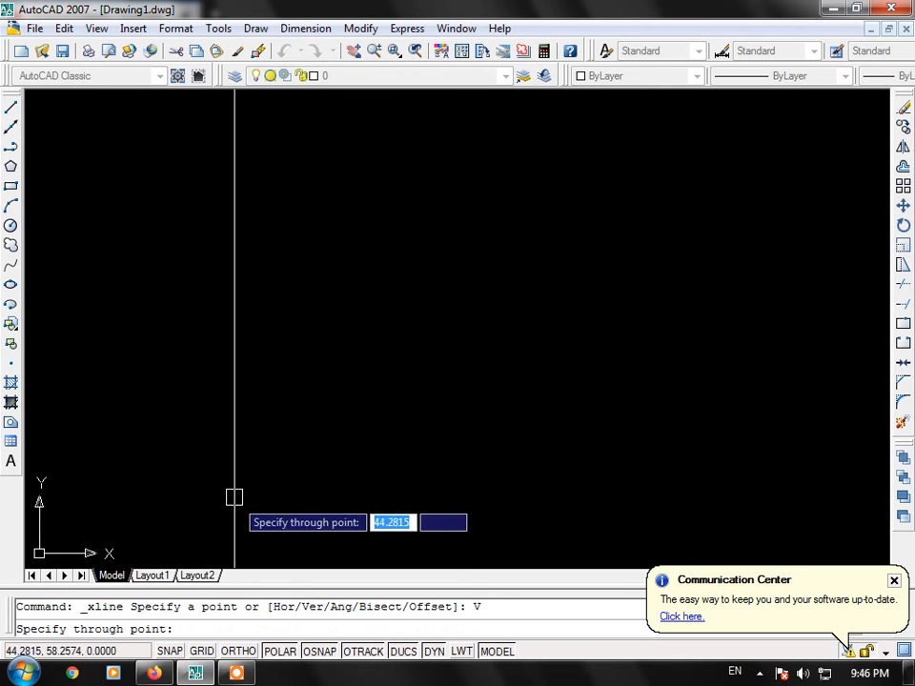
left_click(145, 458)
left_click(174, 455)
left_click(218, 452)
left_click(271, 456)
left_click(312, 460)
left_click(372, 465)
left_click(439, 467)
left_click(528, 468)
left_click(408, 474)
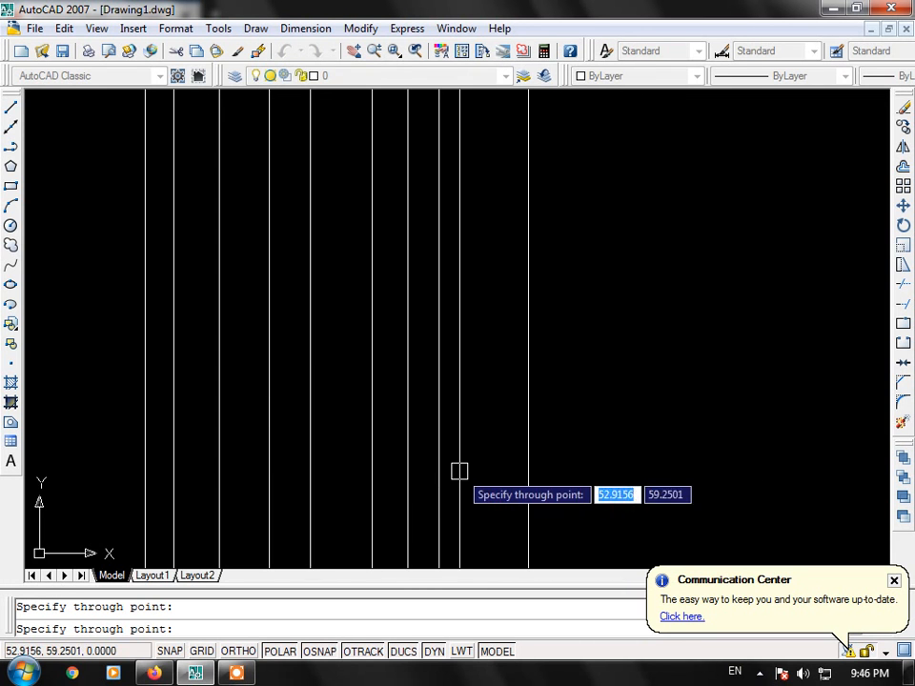
left_click(482, 472)
left_click(565, 470)
left_click(637, 471)
left_click(698, 472)
left_click(597, 457)
left_click(670, 463)
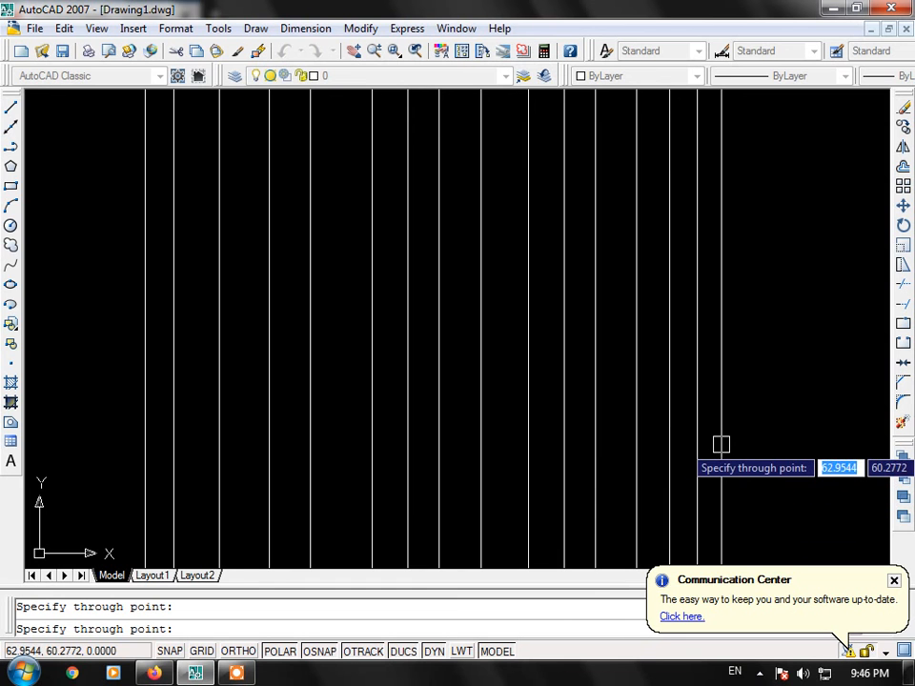
left_click(720, 446)
left_click(776, 439)
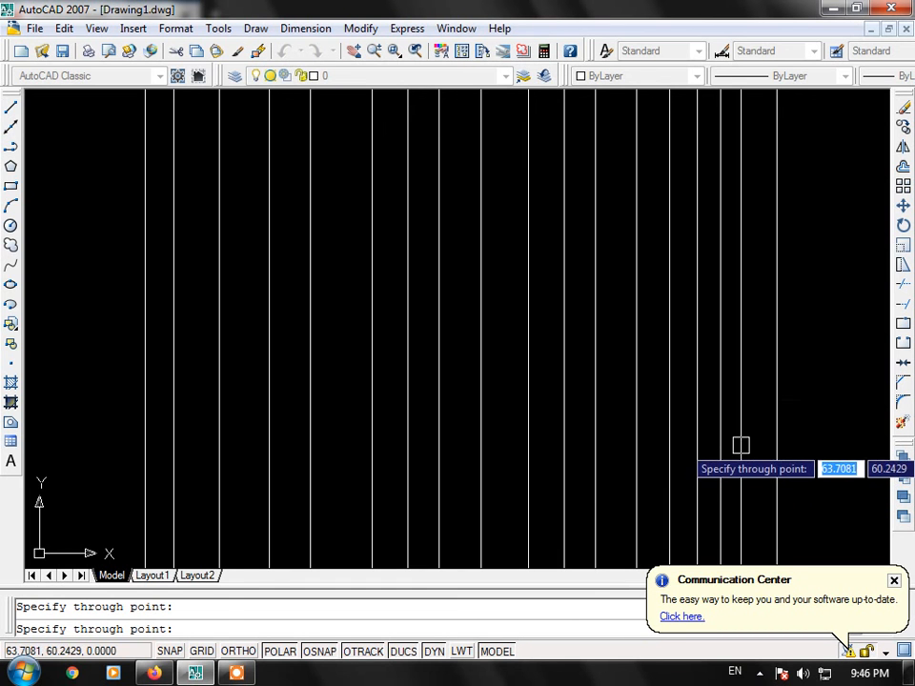
key("Escape")
- Erase all the vertical construction lines using a crossing selection
left_click(830, 406)
left_click(128, 465)
key("Delete")
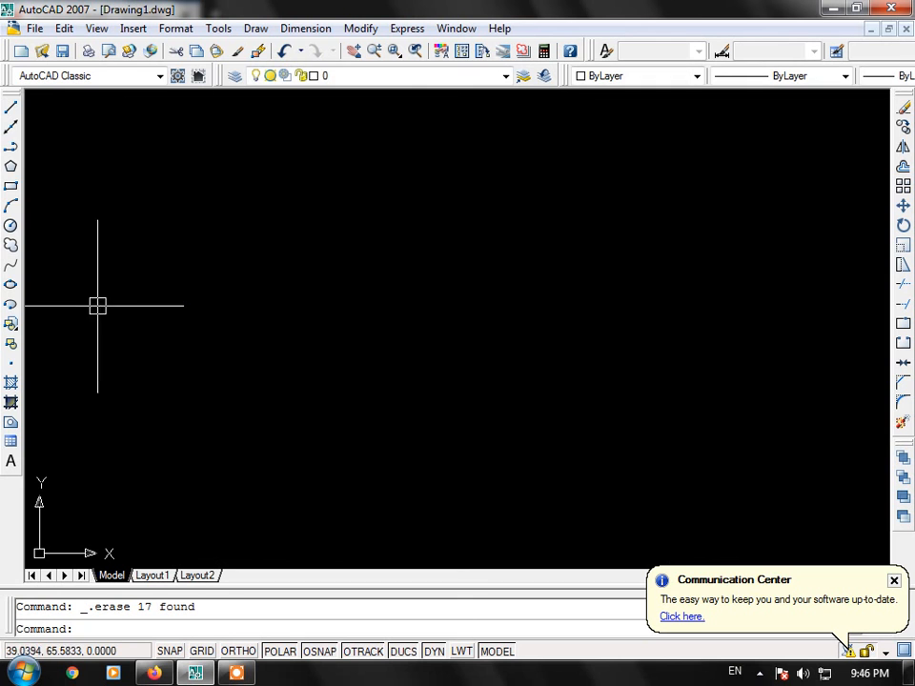
- Draw eleven parallel construction lines at 45 degrees with irregular spacing across the view, using the Ang option
left_click(11, 129)
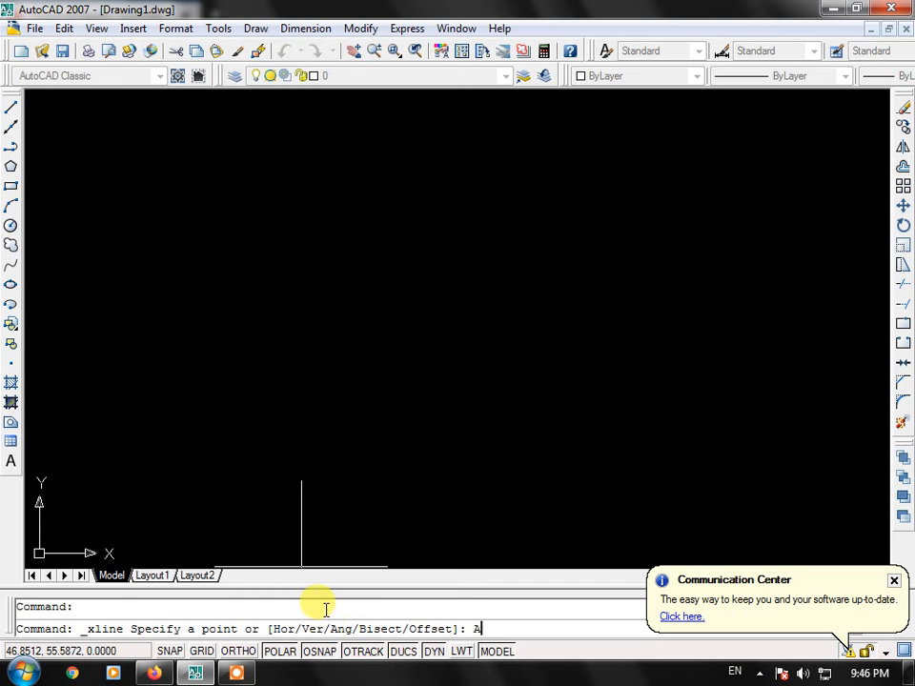
type("A")
key("Return")
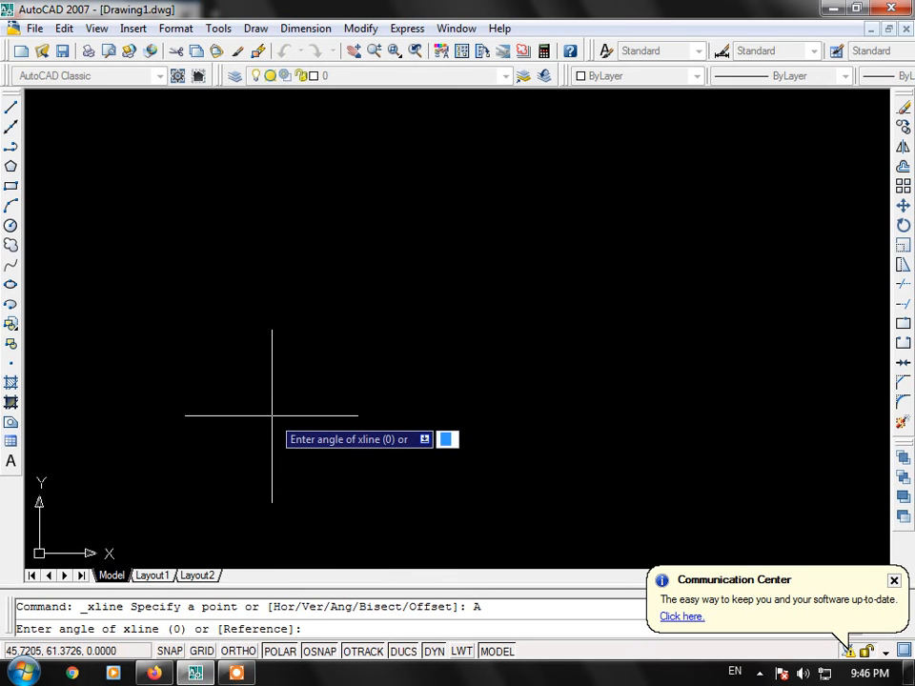
type("4")
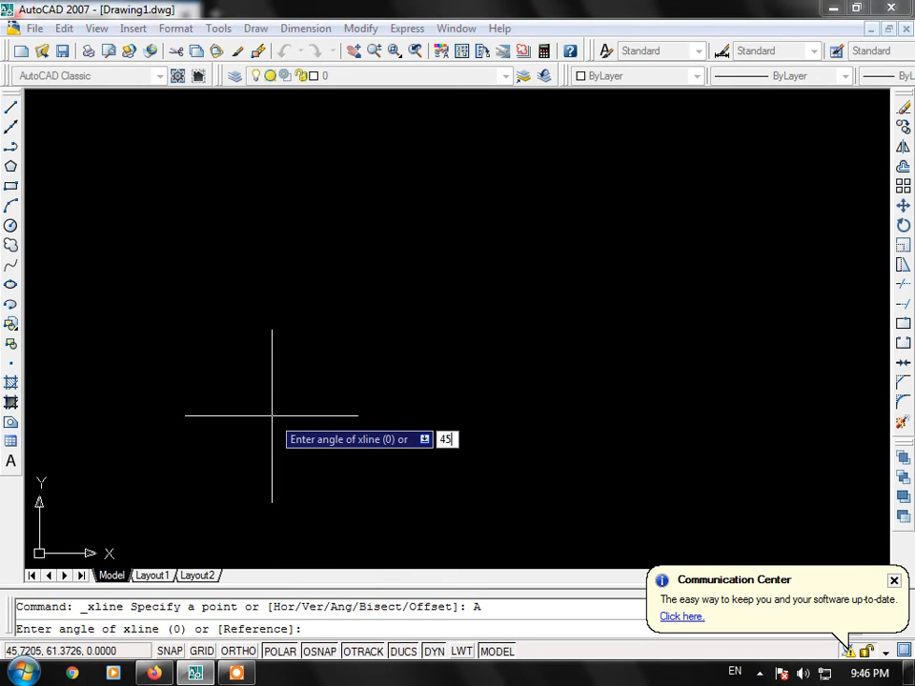
type("5")
key("Return")
left_click(249, 390)
left_click(272, 411)
left_click(307, 426)
left_click(342, 440)
left_click(366, 449)
left_click(386, 461)
left_click(424, 479)
left_click(475, 502)
left_click(425, 451)
left_click(462, 482)
left_click(249, 372)
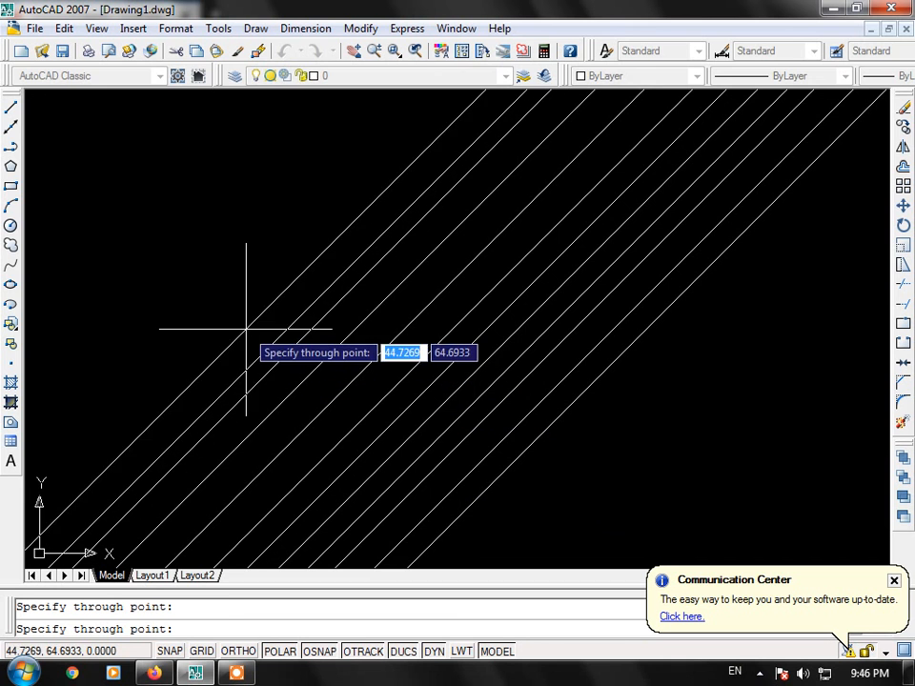
key("Escape")
- Erase all the 45-degree construction lines using a crossing selection
left_click(573, 494)
left_click(270, 272)
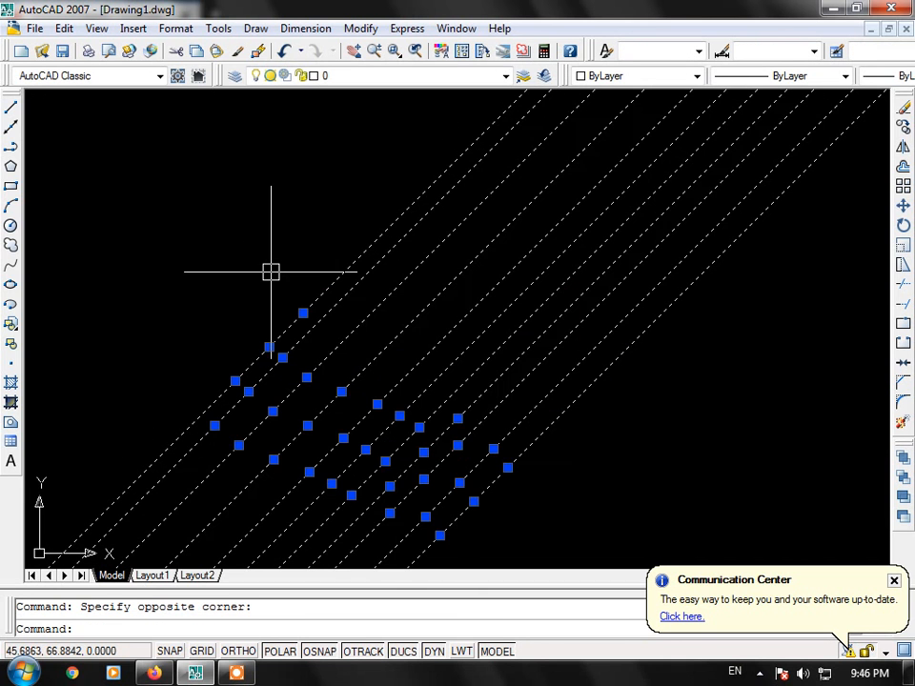
key("Delete")
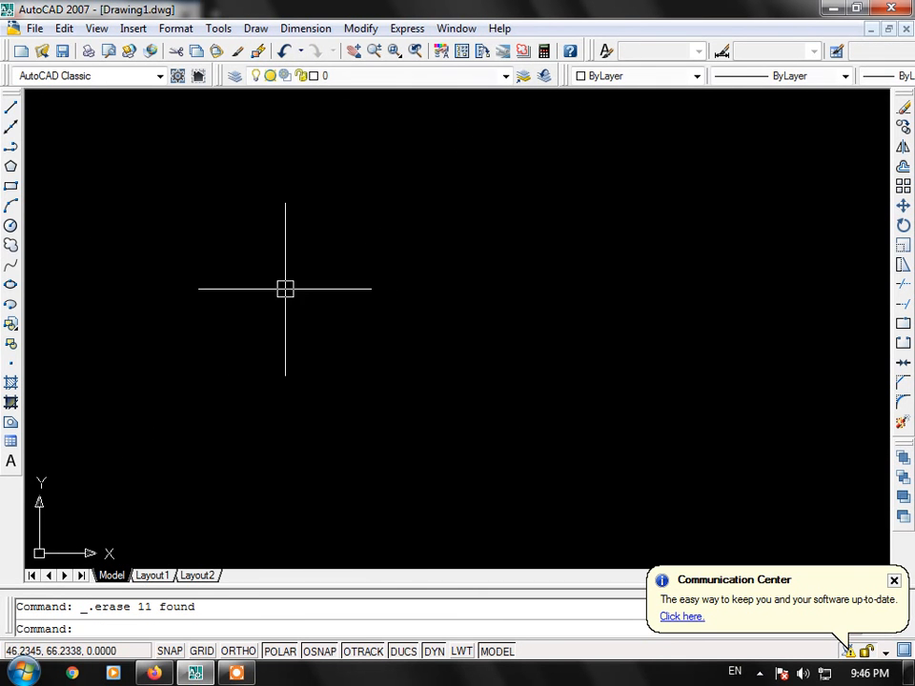
- Draw an L shape with the Line command: a vertical leg about 8.56 units long downward and a horizontal leg to the right
left_click(11, 127)
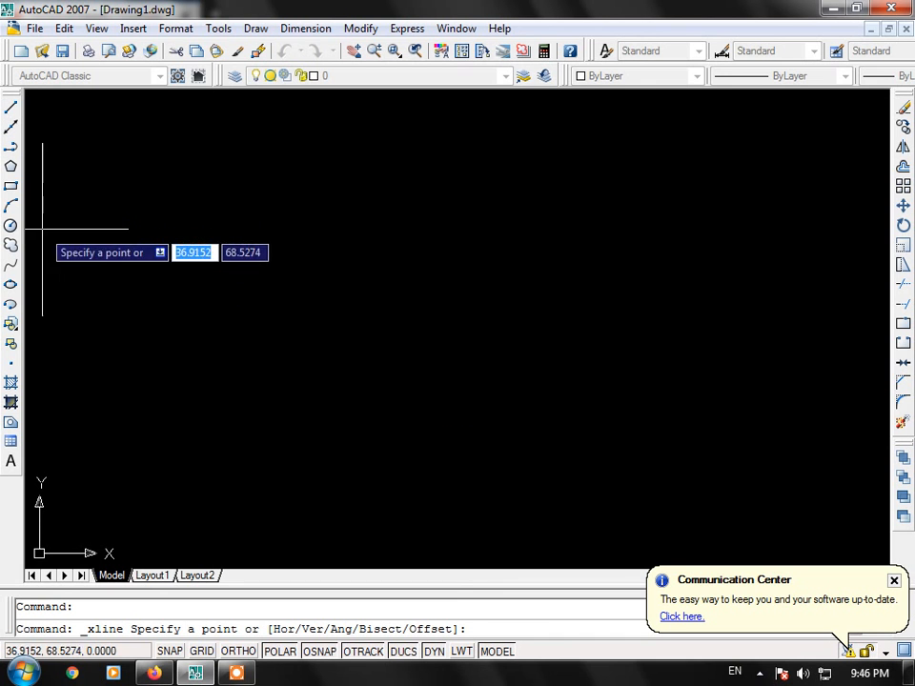
left_click(11, 107)
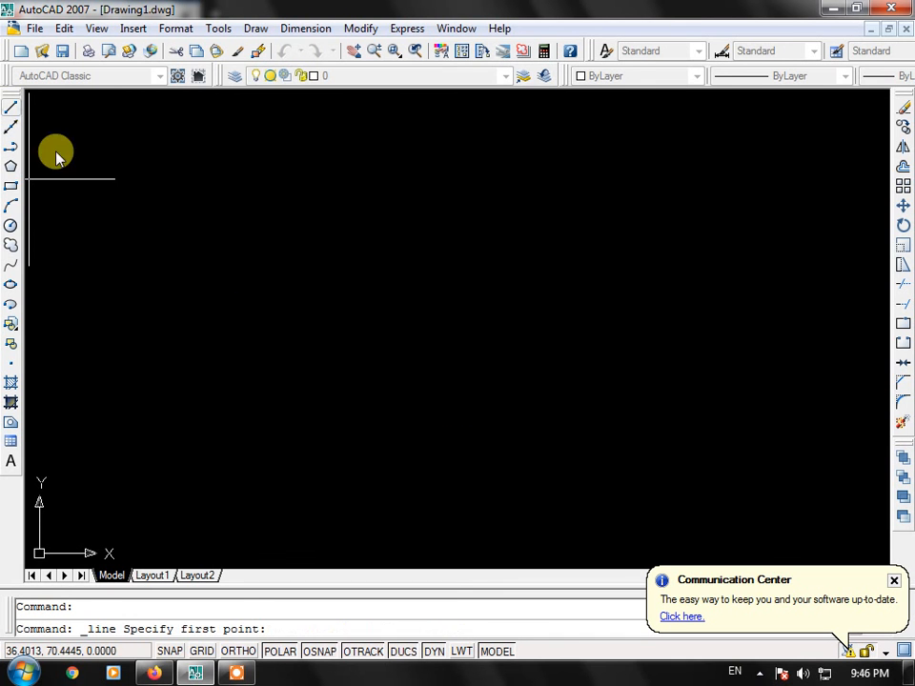
left_click(227, 231)
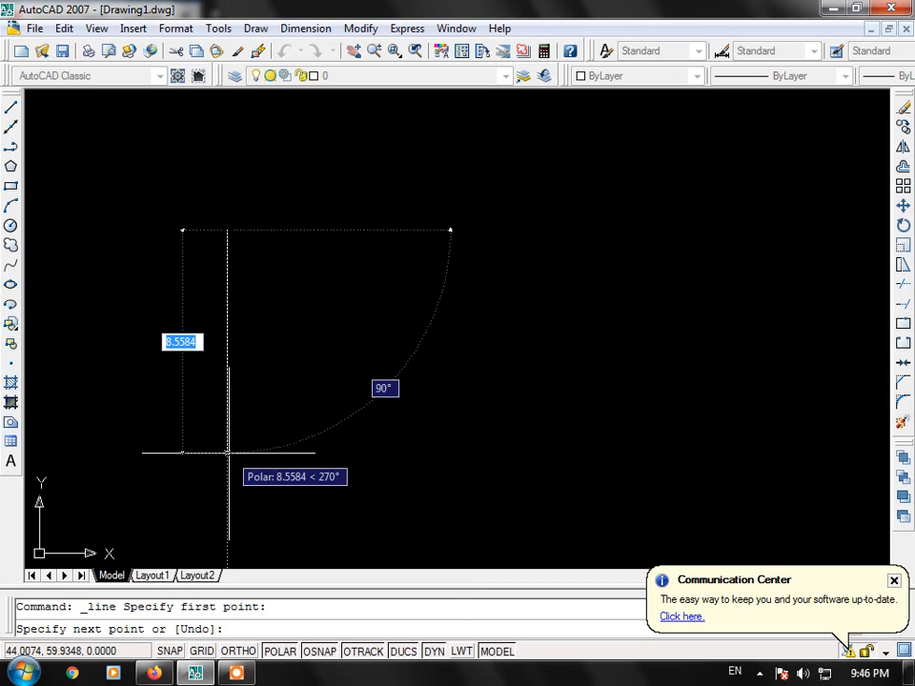
left_click(227, 454)
left_click(490, 454)
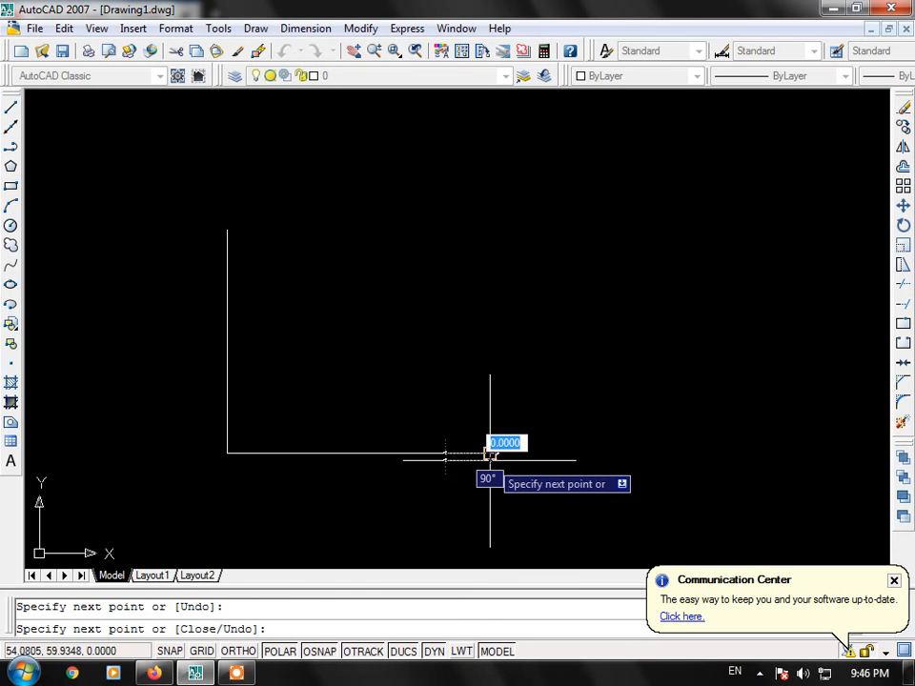
key("Escape")
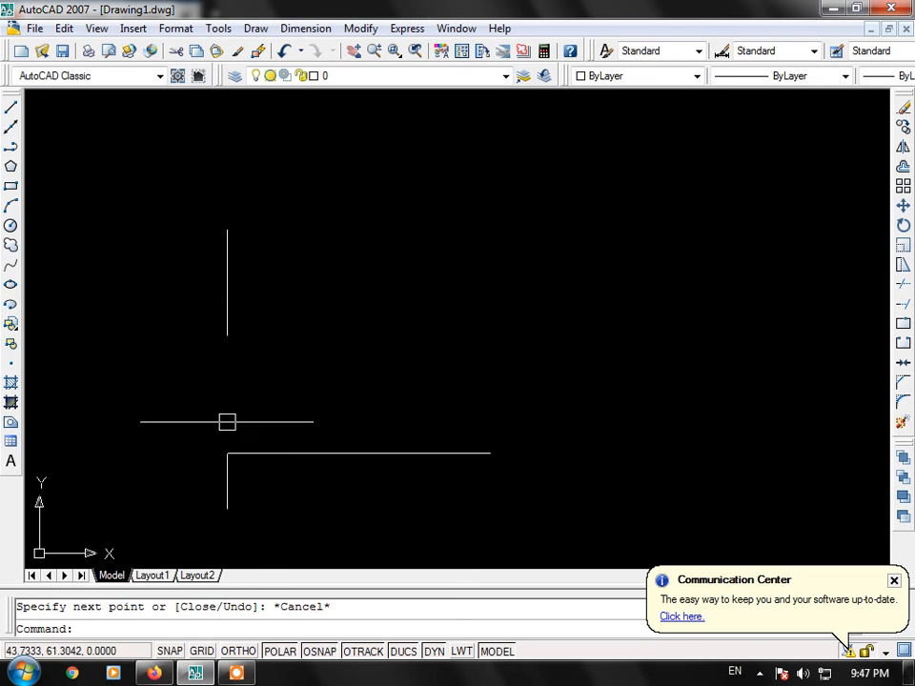
- Draw two construction lines through the L's corner with the Bisect option, using an angle start point below and left of the corner
left_click(13, 129)
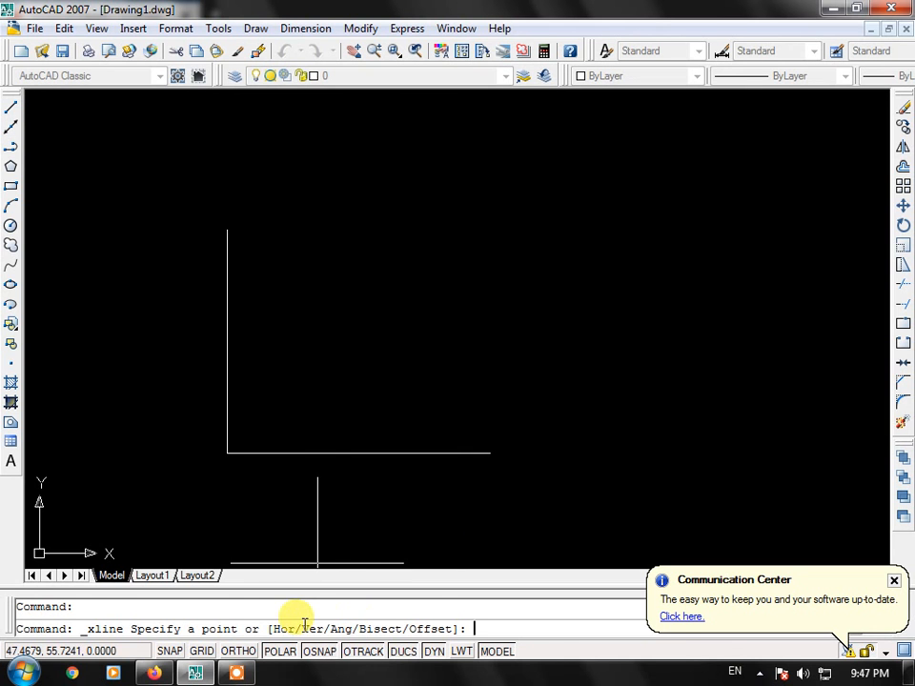
type("B")
key("Return")
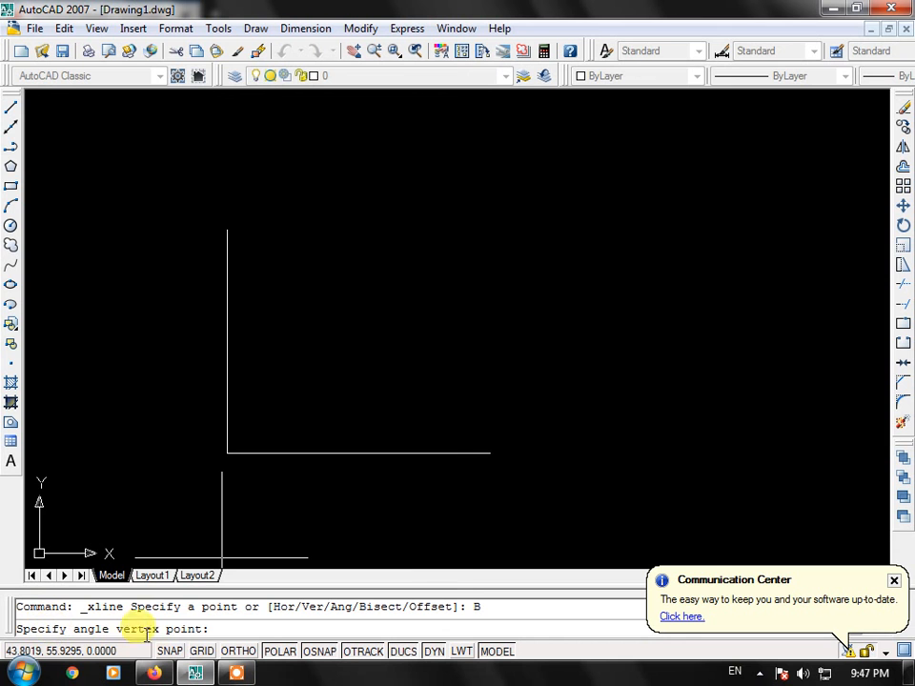
left_click(227, 454)
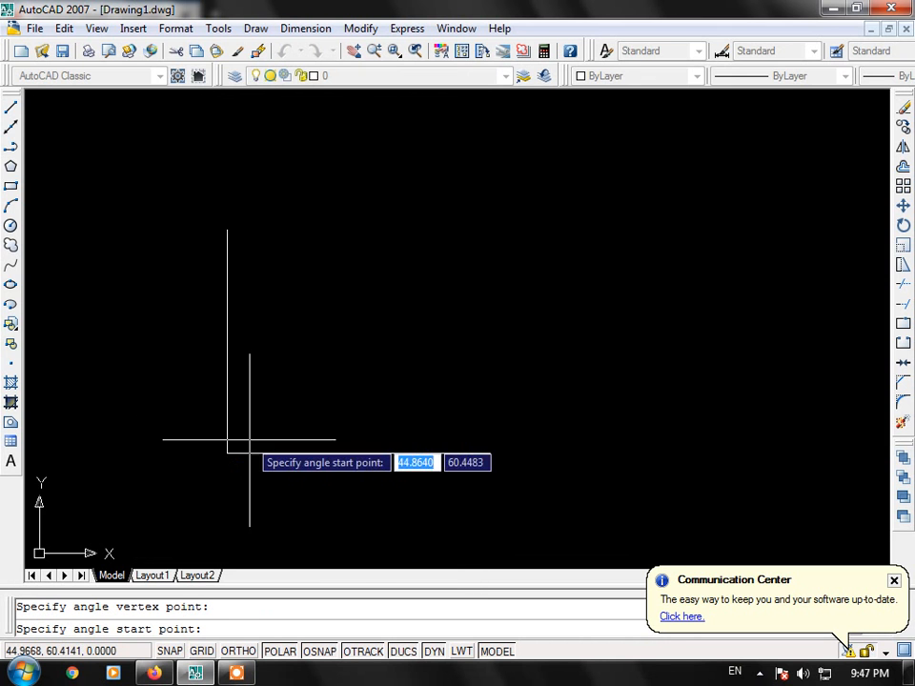
left_click(227, 454)
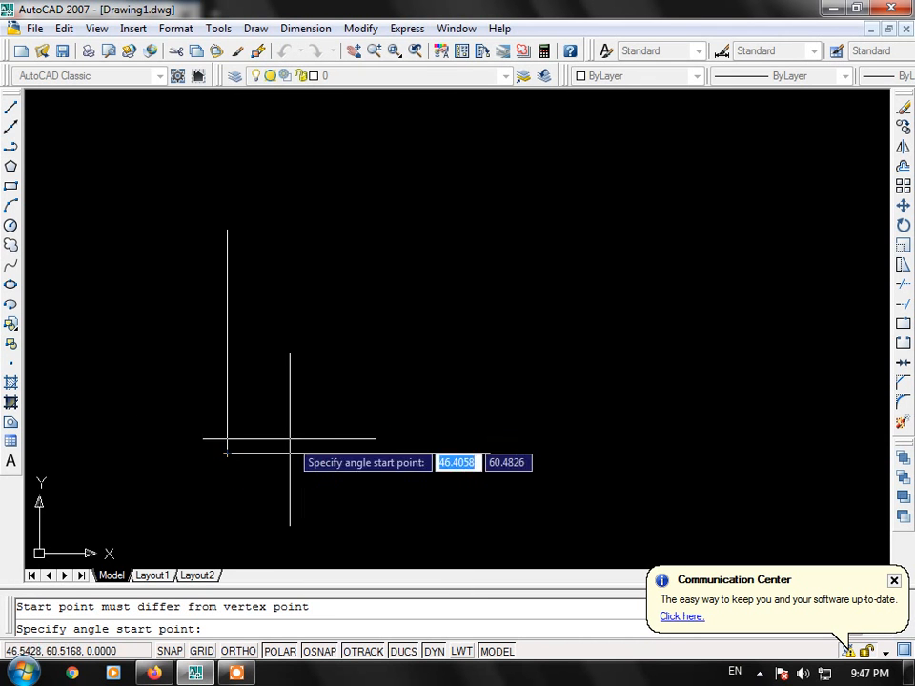
left_click(141, 529)
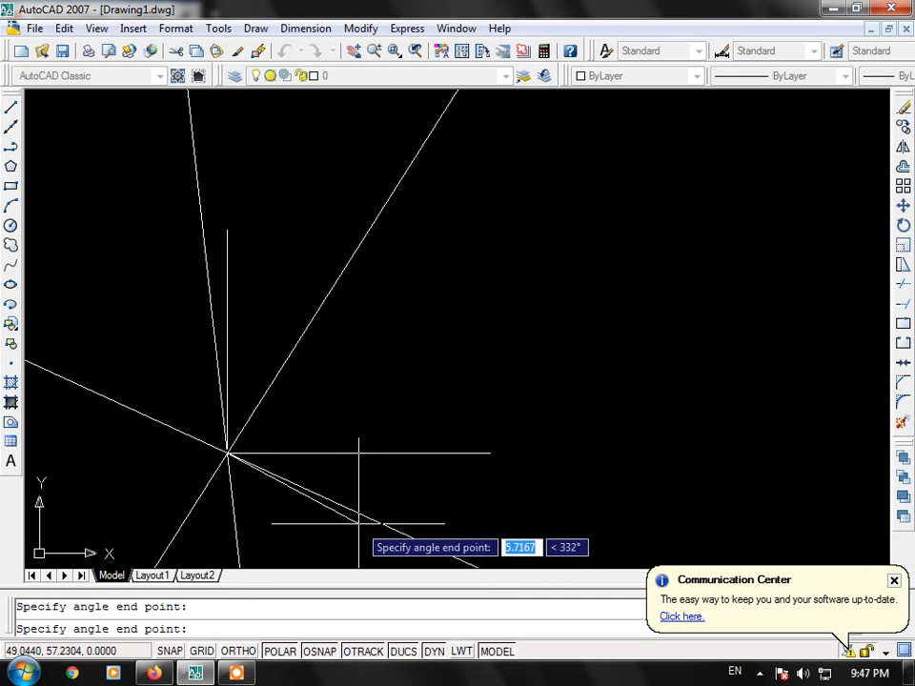
key("Escape")
- Erase the L shape and both bisecting construction lines using a crossing selection
left_click(326, 401)
left_click(176, 497)
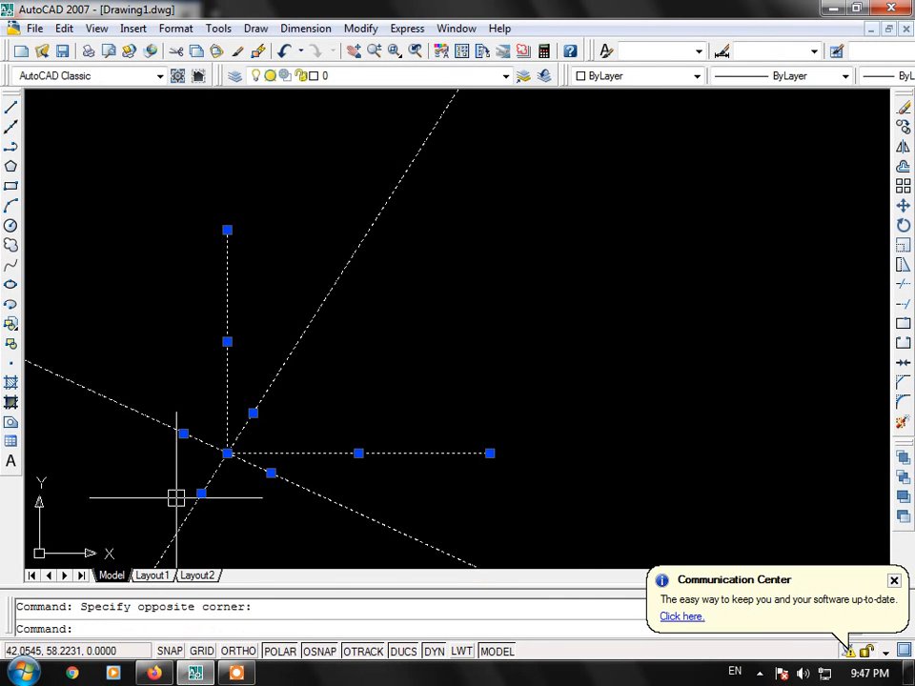
key("Delete")
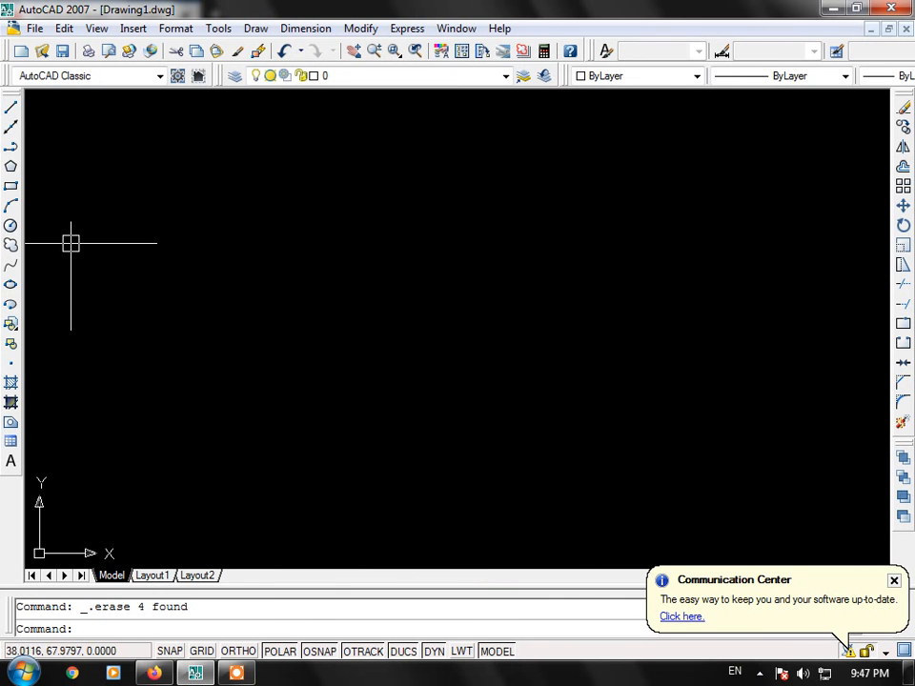
- Draw another L shape with the Line command, with vertical and horizontal legs of nearly equal length meeting at its lower-left corner
left_click(11, 112)
left_click(259, 261)
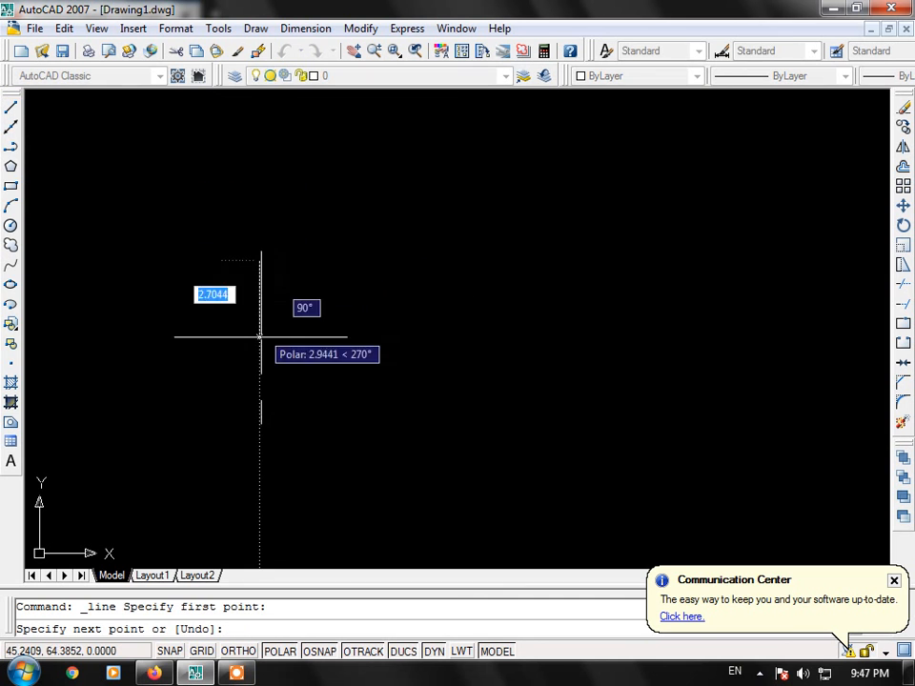
left_click(259, 457)
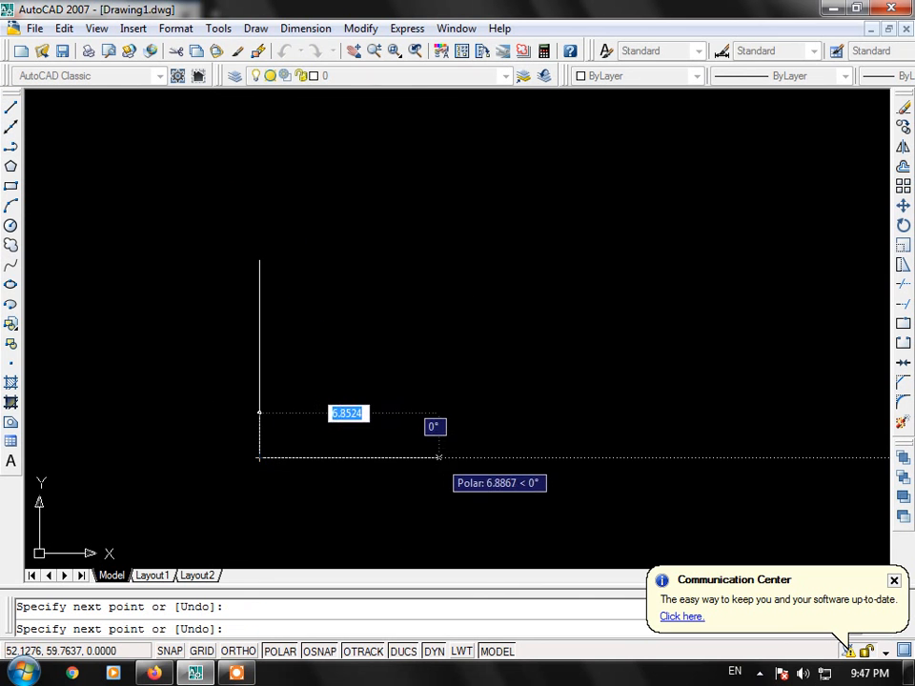
left_click(451, 458)
key("Escape")
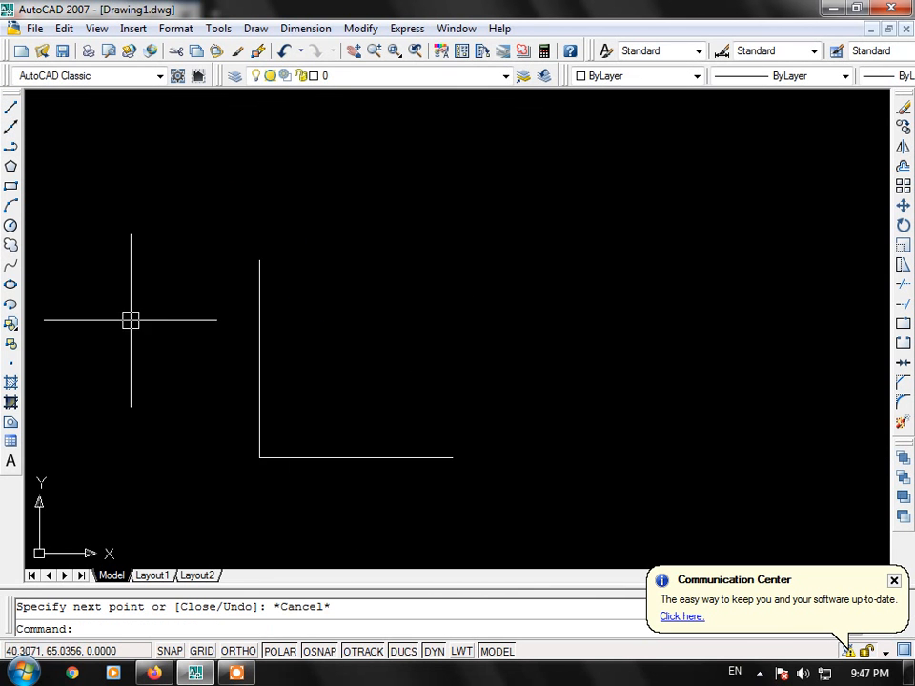
- Bisect the L's right angle with a construction line, using its corner as vertex and one point on each leg
left_click(11, 129)
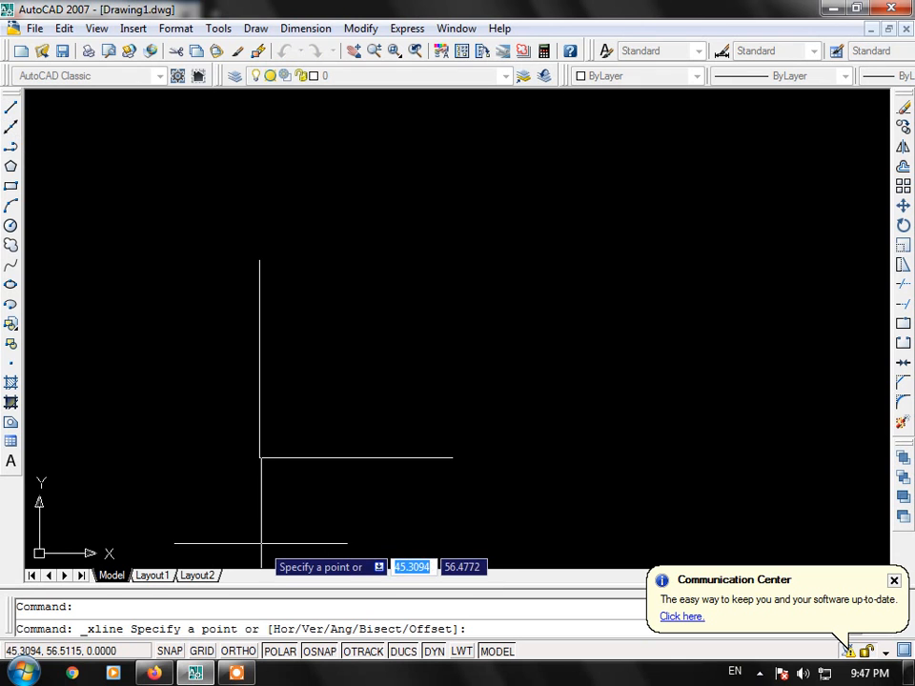
type("B")
key("Return")
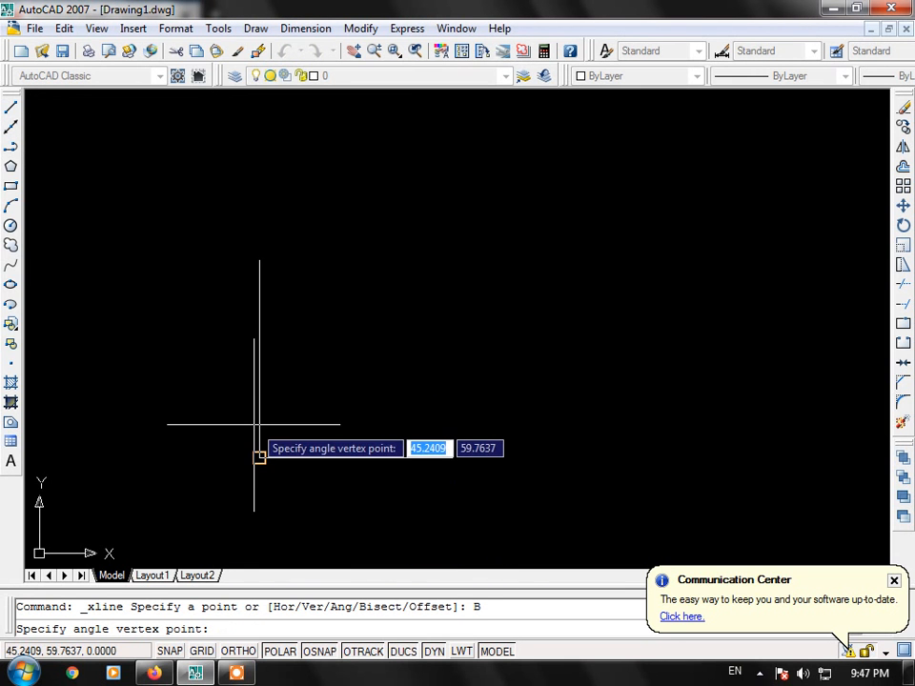
left_click(257, 458)
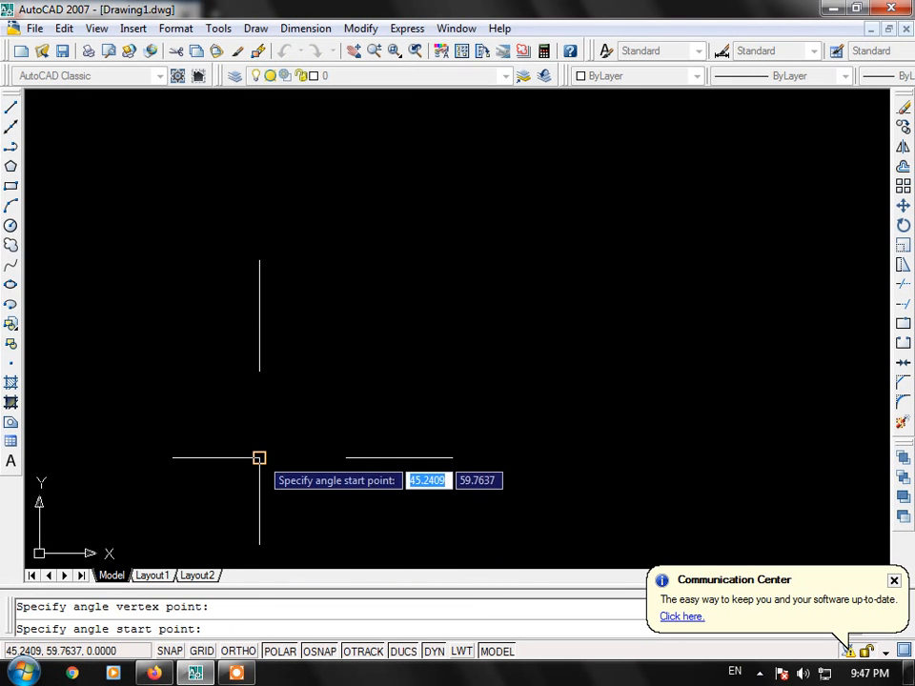
left_click(257, 392)
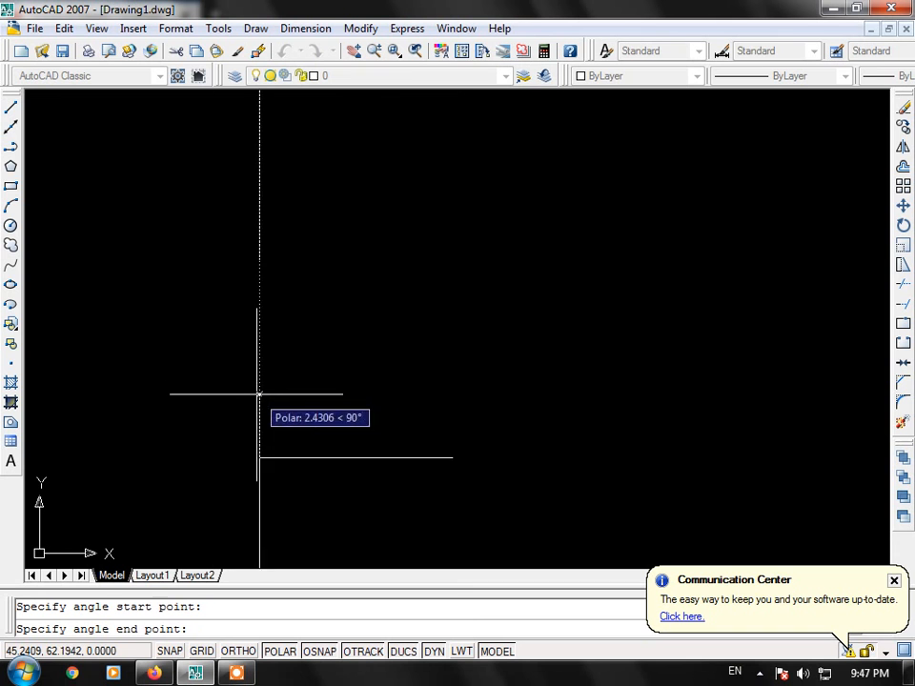
left_click(309, 457)
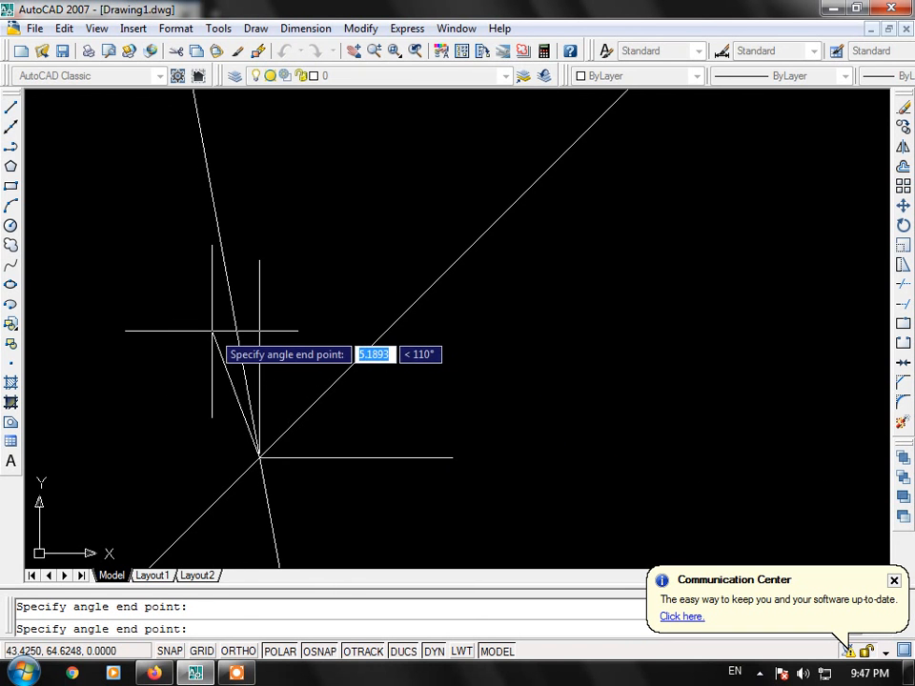
key("Escape")
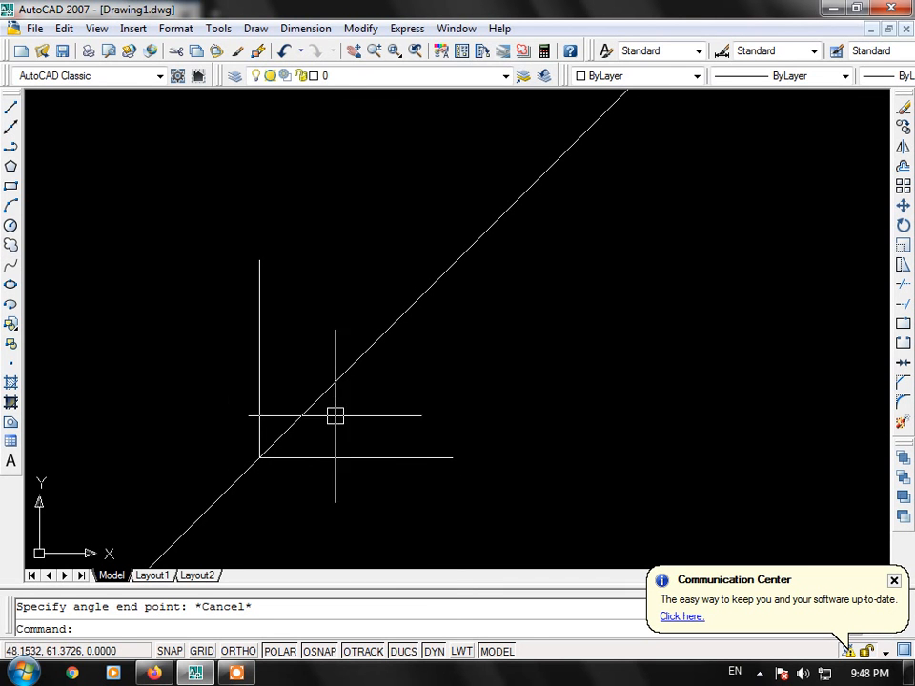
- Erase the L shape and its bisecting construction line using a crossing selection
left_click(402, 401)
left_click(219, 486)
key("Delete")
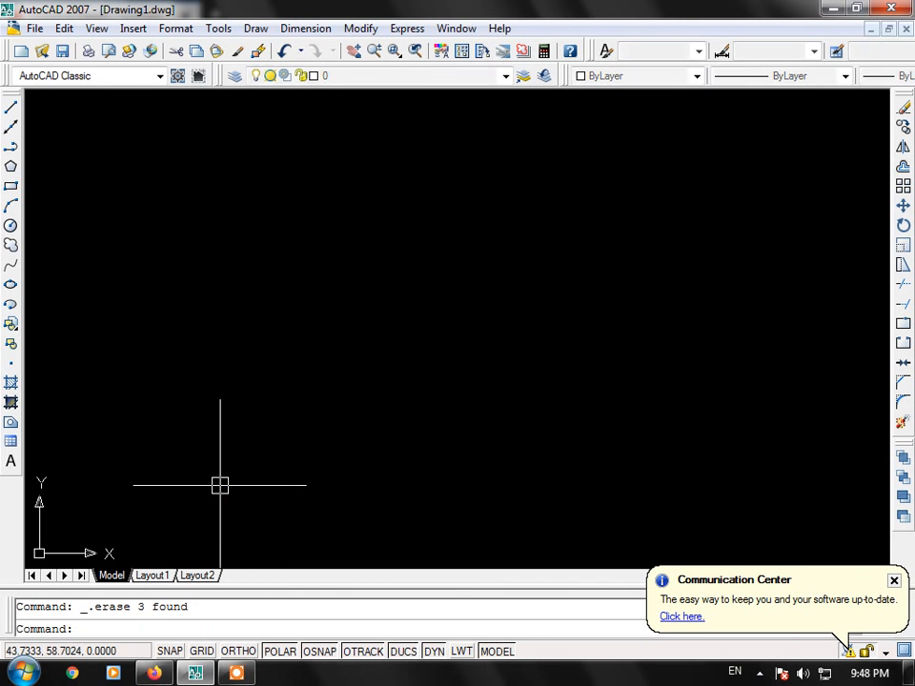
- Draw a slightly sloping and a horizontal construction line through a common point, and erase the sloping one
left_click(14, 131)
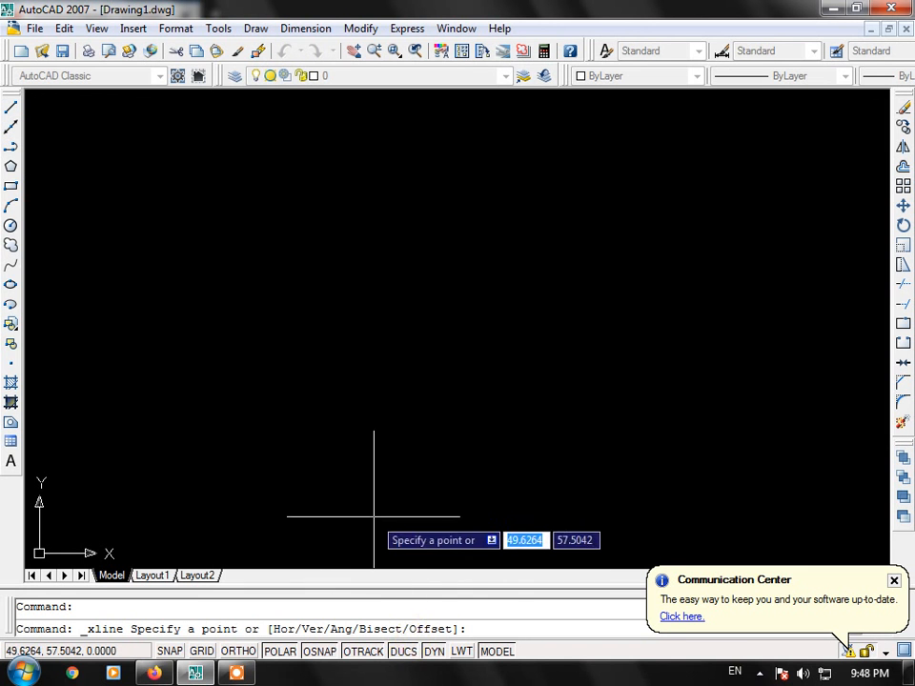
left_click(201, 404)
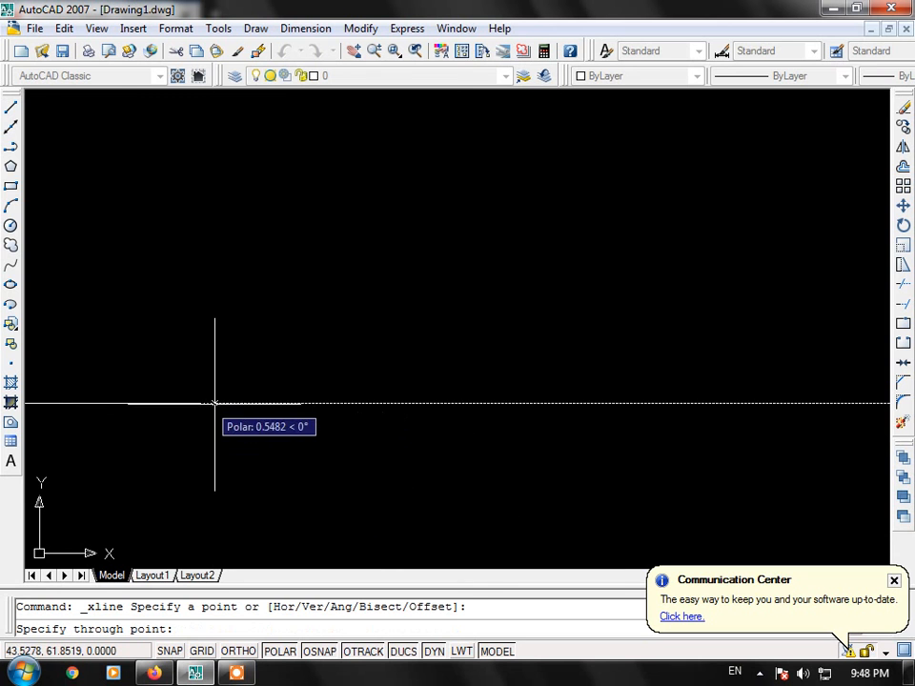
left_click(429, 409)
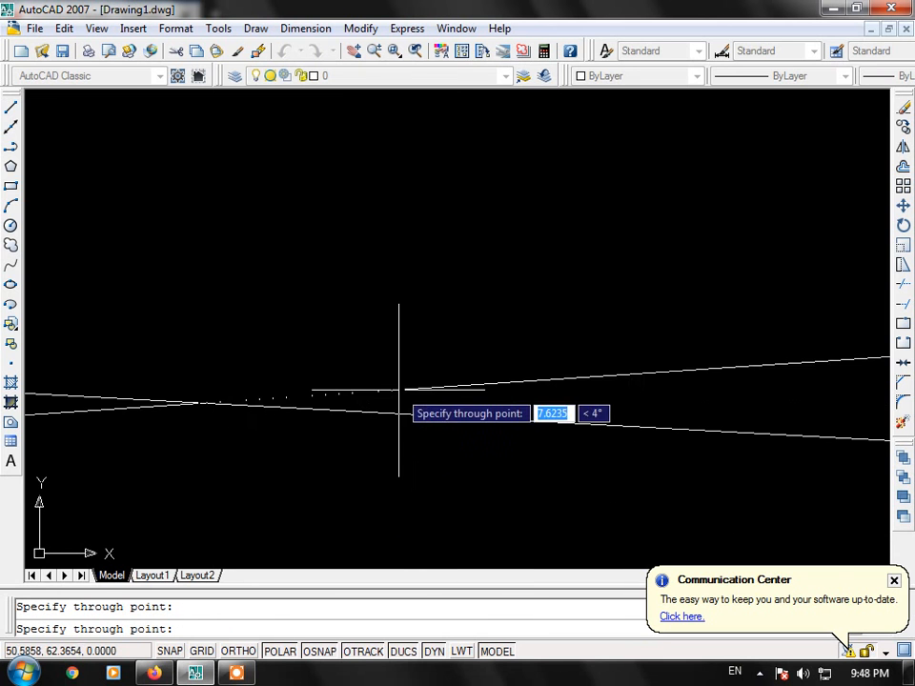
left_click(403, 393)
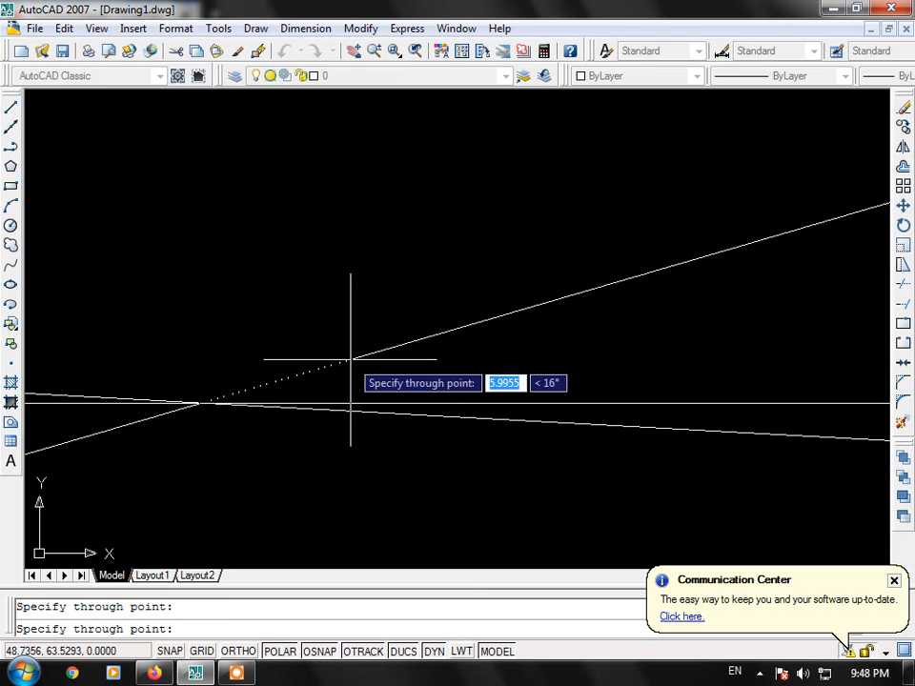
key("Escape")
left_click(411, 416)
key("Delete")
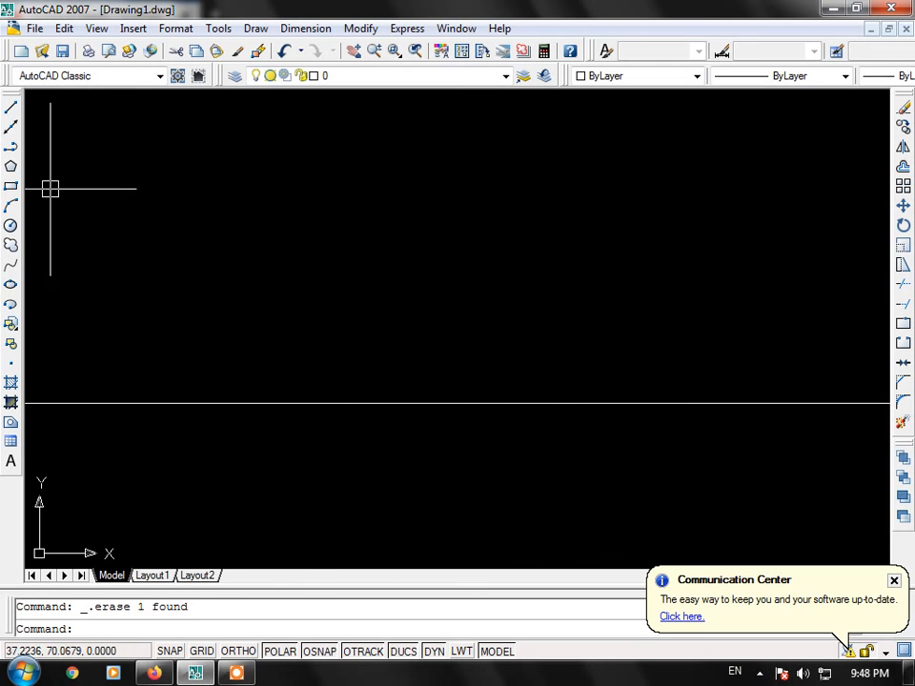
- Offset the horizontal construction line upward four times with Construction Line's Offset option, picking two points for a spacing of about 3 units
left_click(11, 128)
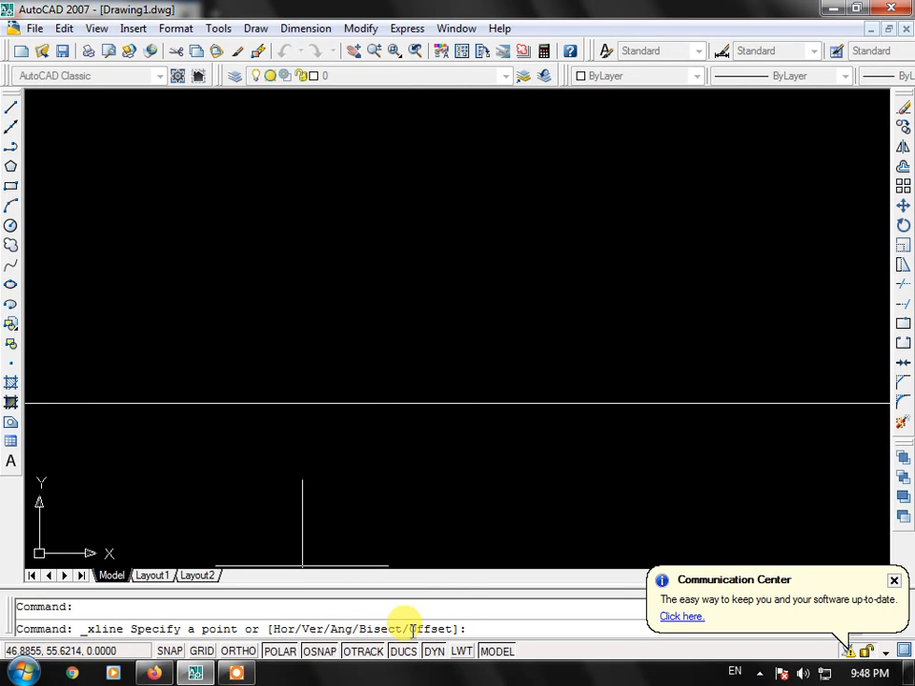
key("Return")
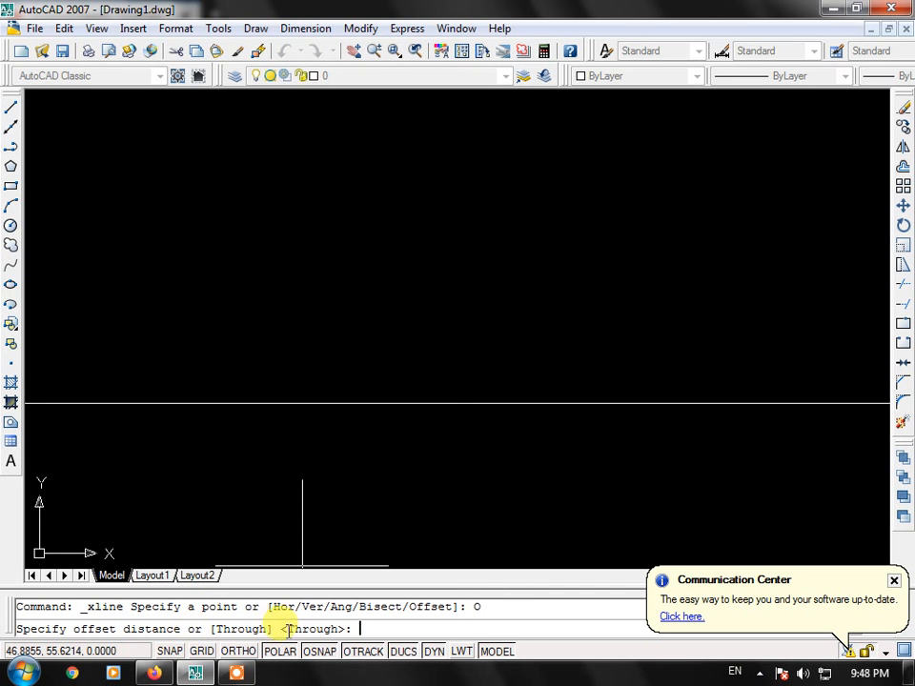
left_click(327, 403)
left_click(330, 325)
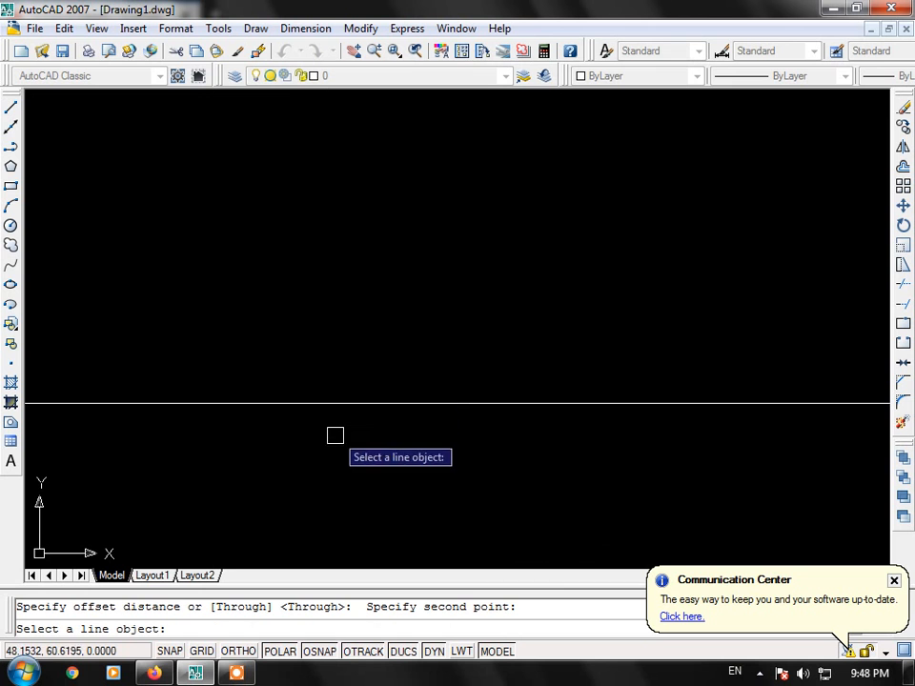
left_click(327, 403)
left_click(326, 349)
left_click(326, 325)
left_click(324, 301)
left_click(333, 247)
left_click(331, 222)
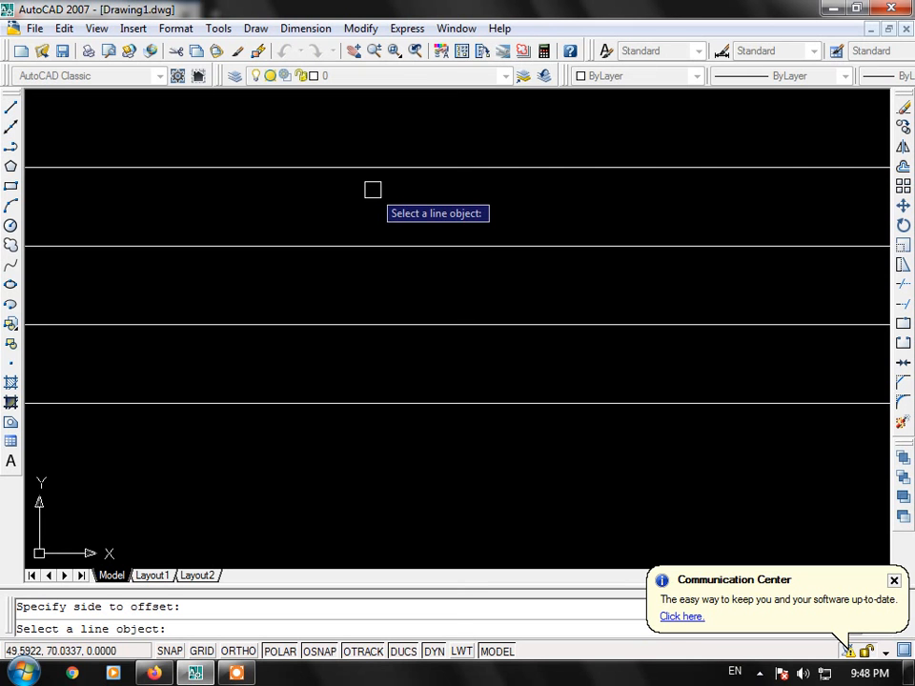
scroll(397, 204, "down", 1)
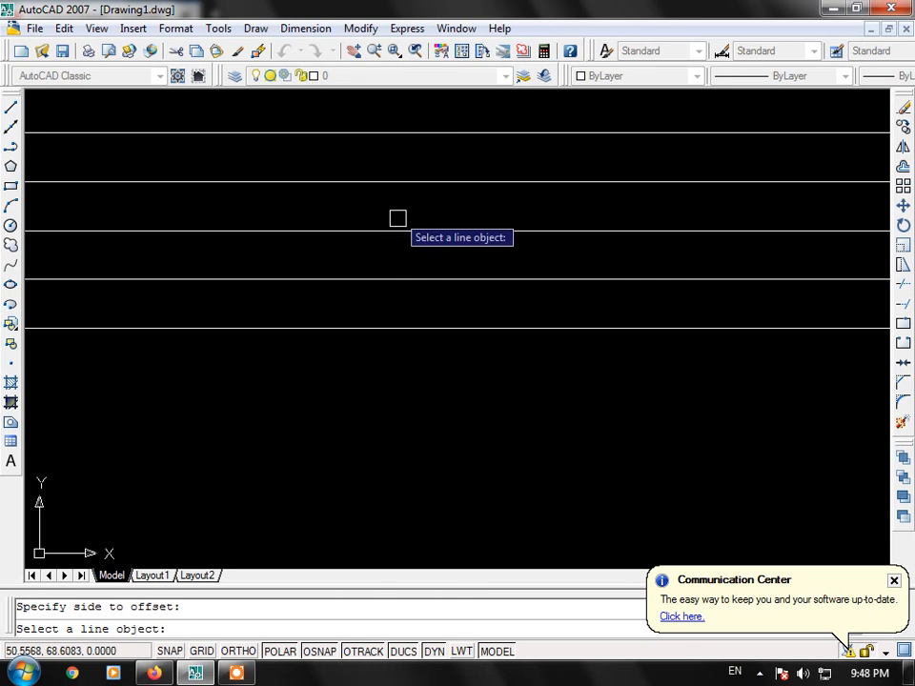
key("Escape")
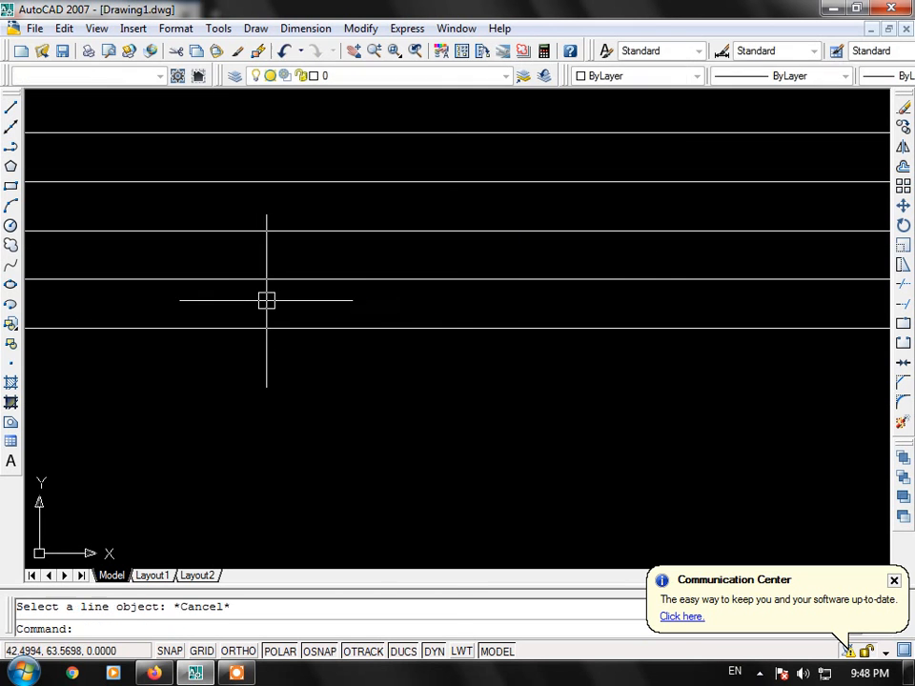
- Offset the lowest construction line downward by 2 units using the Construction Line command's Offset option
left_click(11, 128)
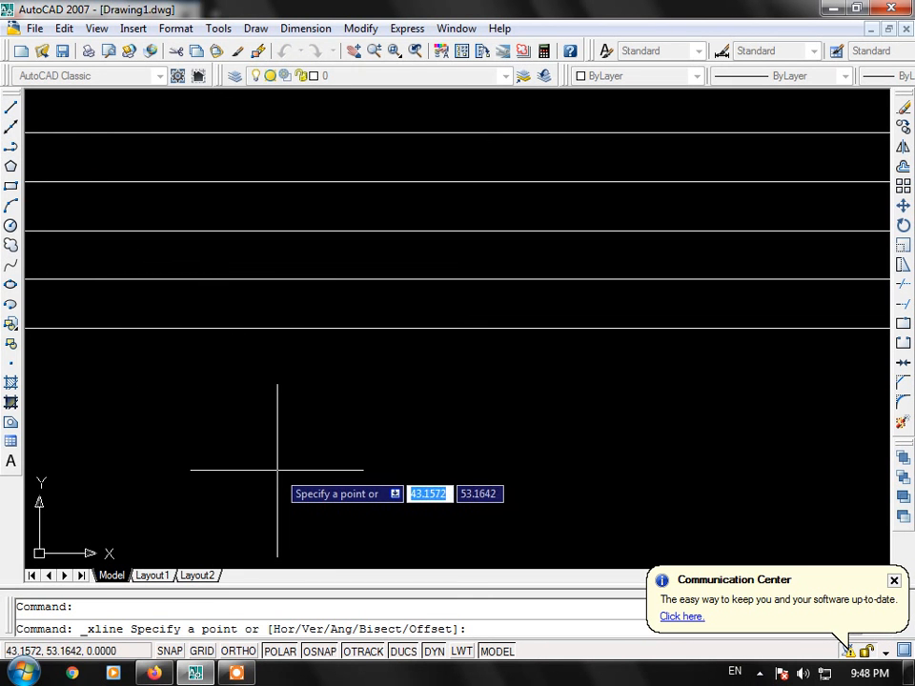
type("O")
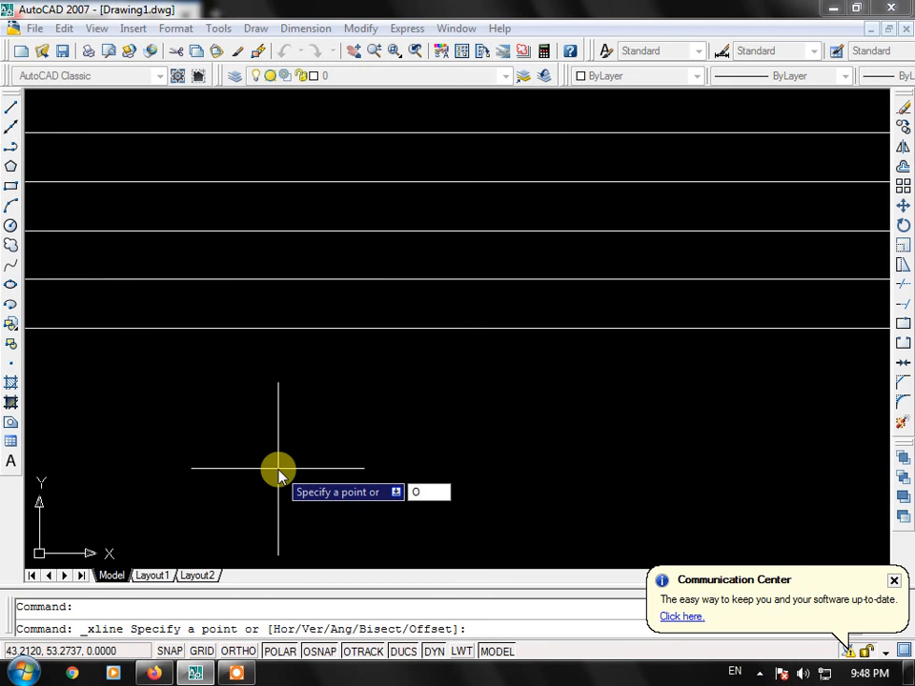
key("Return")
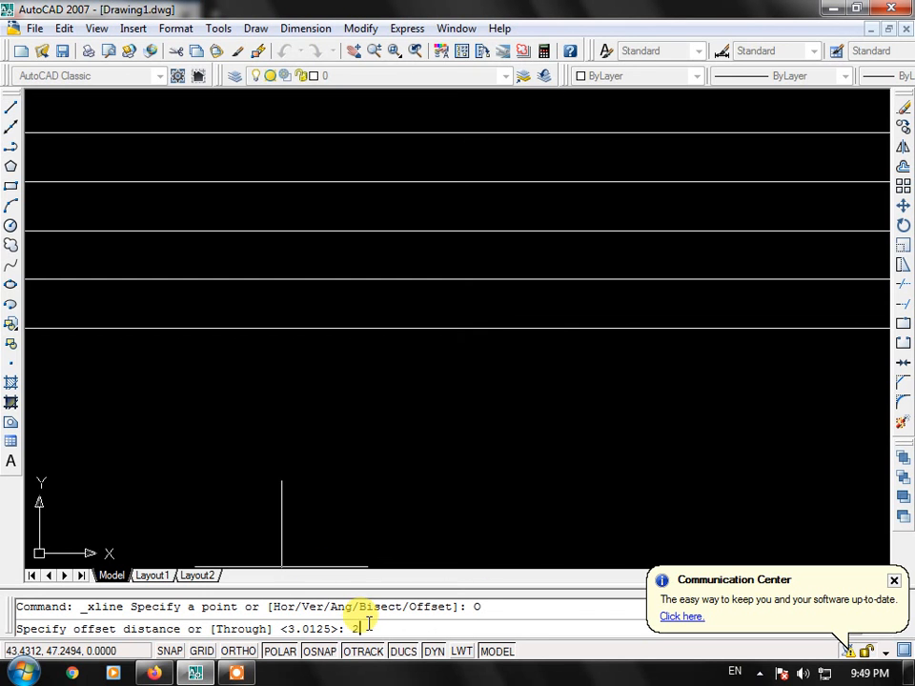
type("2")
key("Return")
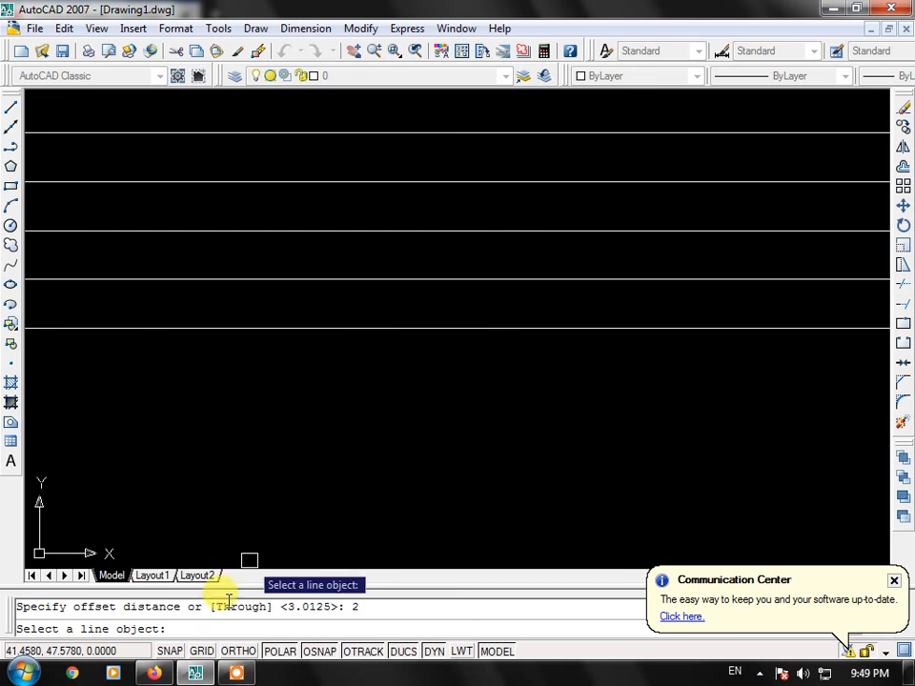
left_click(317, 327)
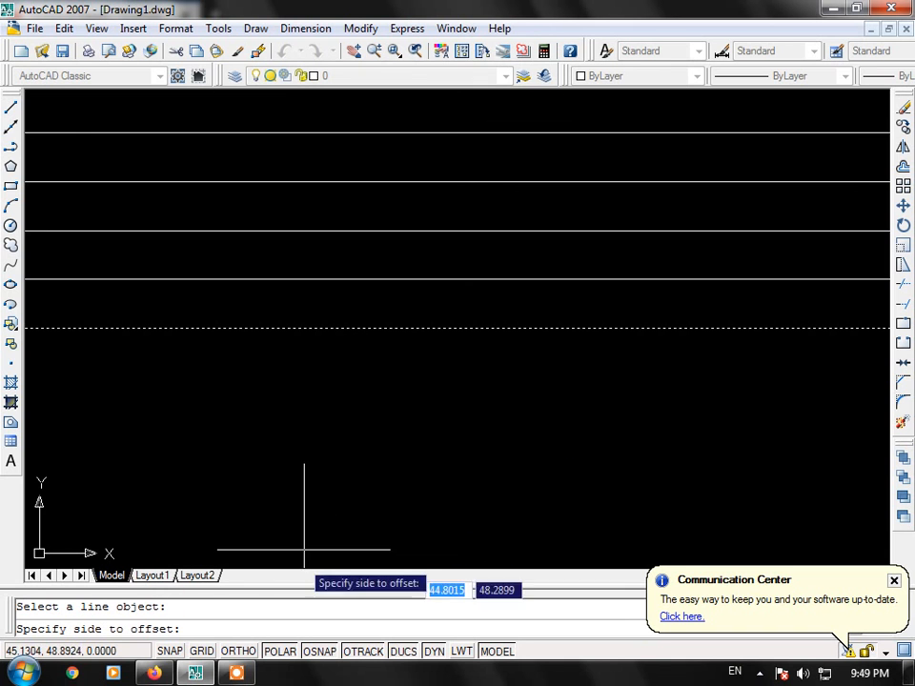
left_click(341, 372)
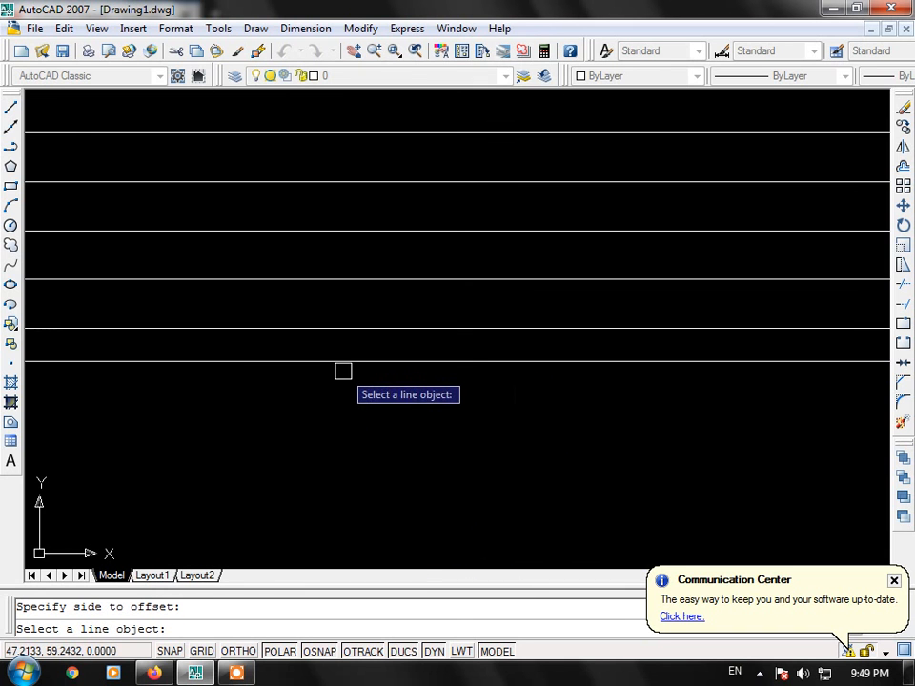
- Add six more construction lines downward at the same 2-unit offset, each from the previous one, and end the command
left_click(355, 362)
left_click(367, 400)
left_click(372, 394)
left_click(377, 434)
left_click(382, 426)
left_click(388, 472)
left_click(390, 457)
left_click(400, 496)
left_click(398, 491)
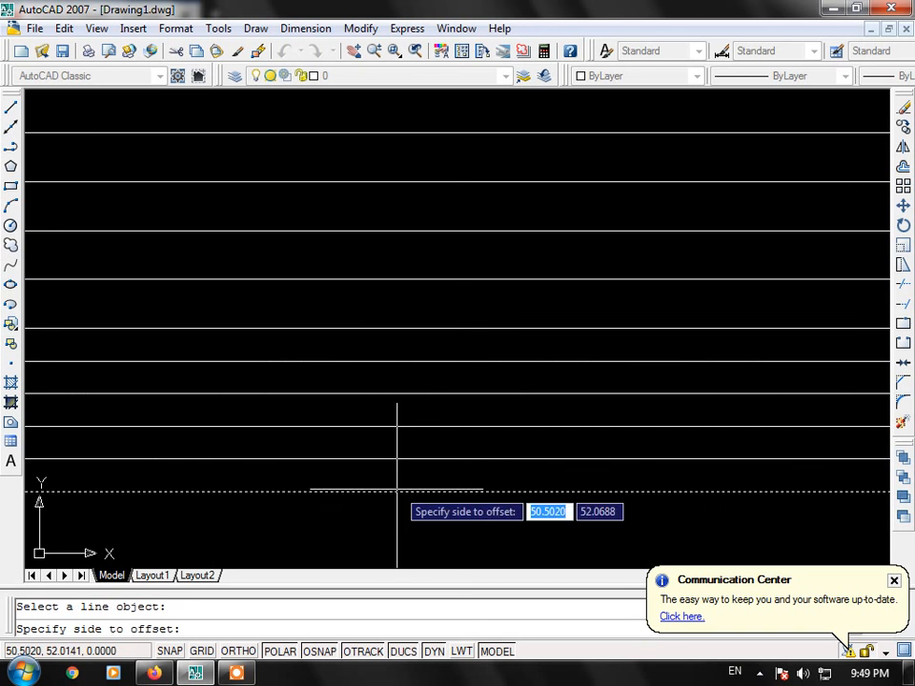
left_click(399, 520)
left_click(399, 524)
left_click(397, 558)
scroll(389, 486, "down", 4)
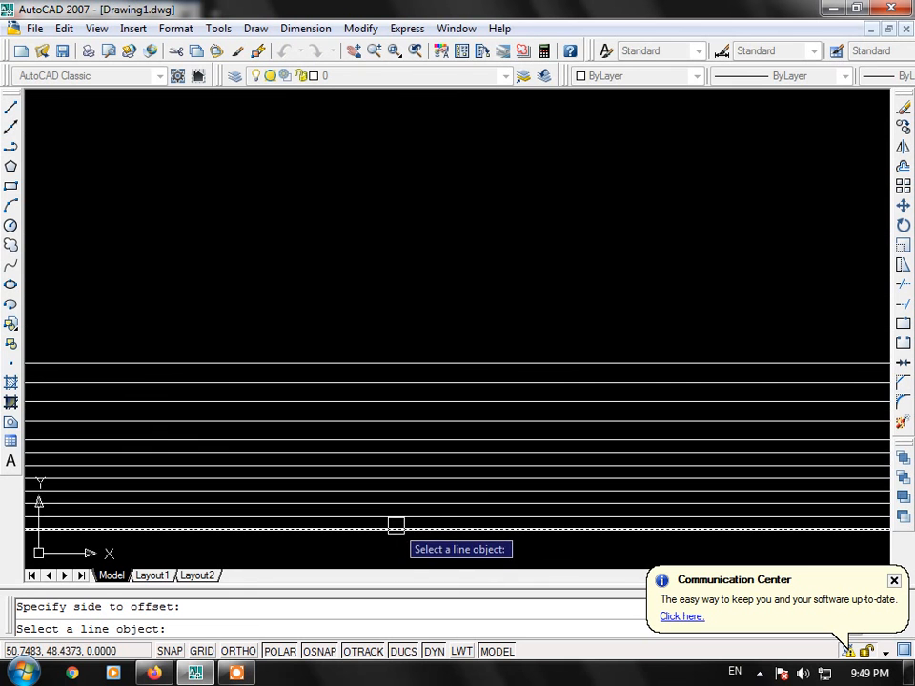
left_click(445, 514)
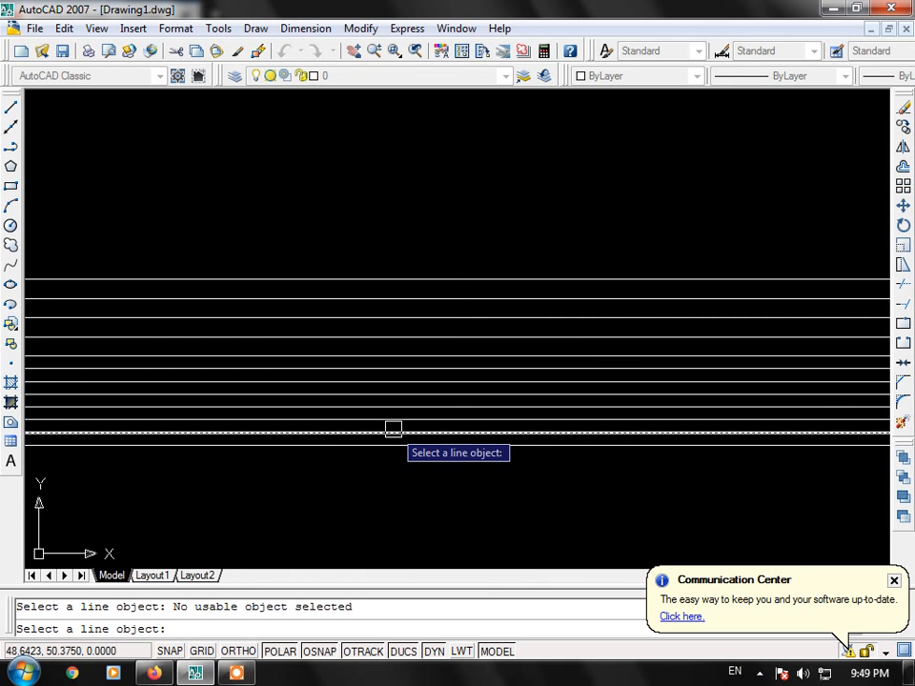
key("Escape")
- Erase all the horizontal construction lines using a crossing selection
left_click(399, 484)
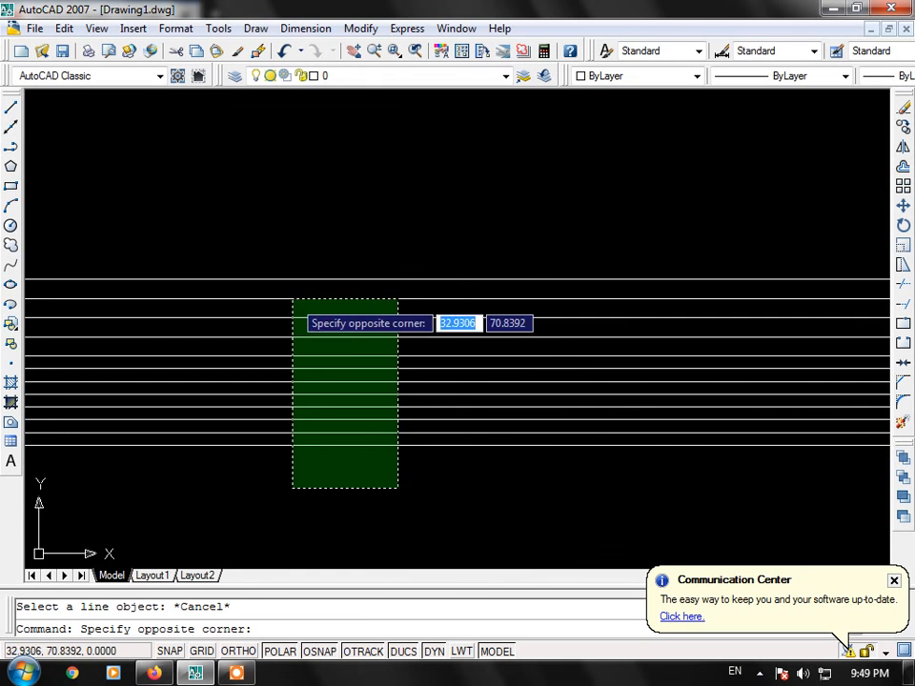
left_click(286, 272)
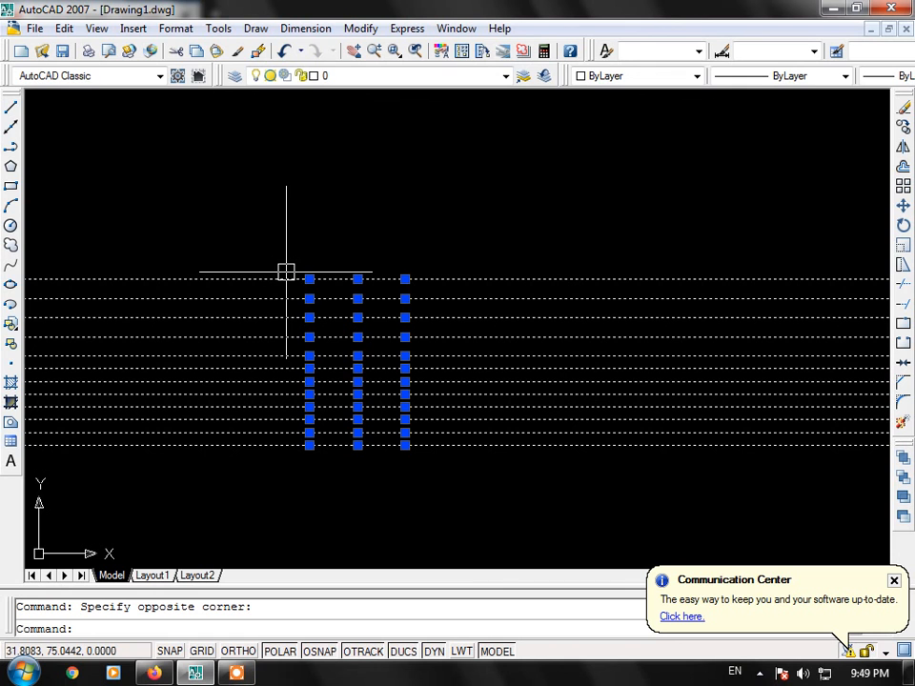
key("Delete")
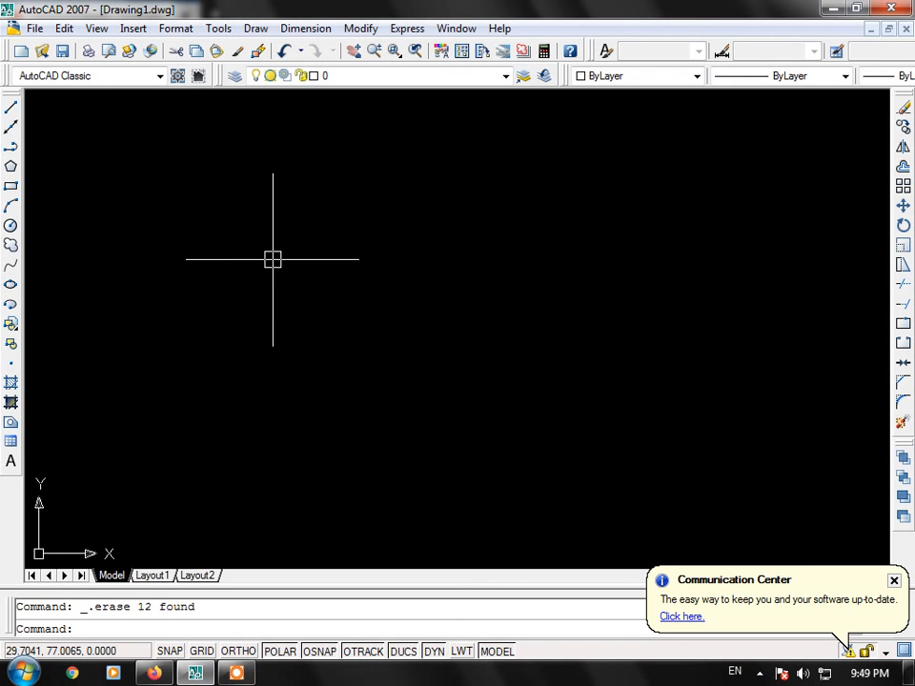